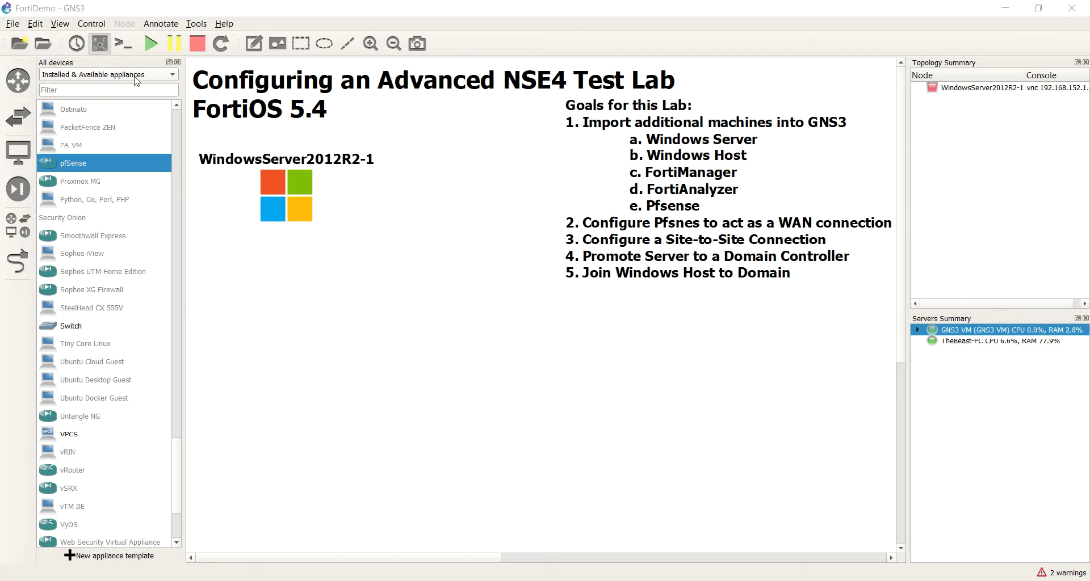
# Start adding the Windows appliance template from the All devices list
pyautogui.click(177, 141)
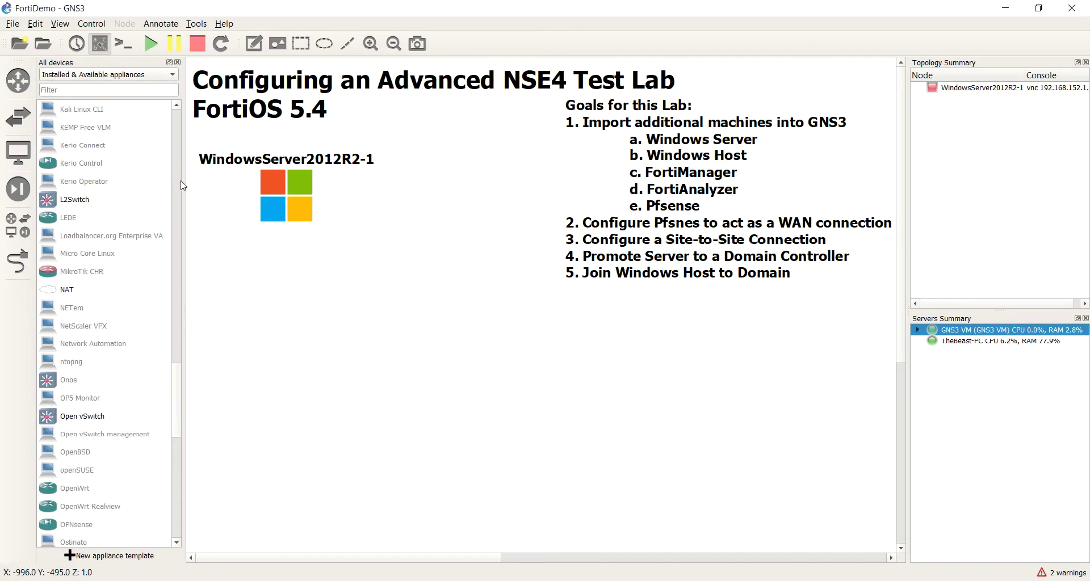
pyautogui.click(179, 190)
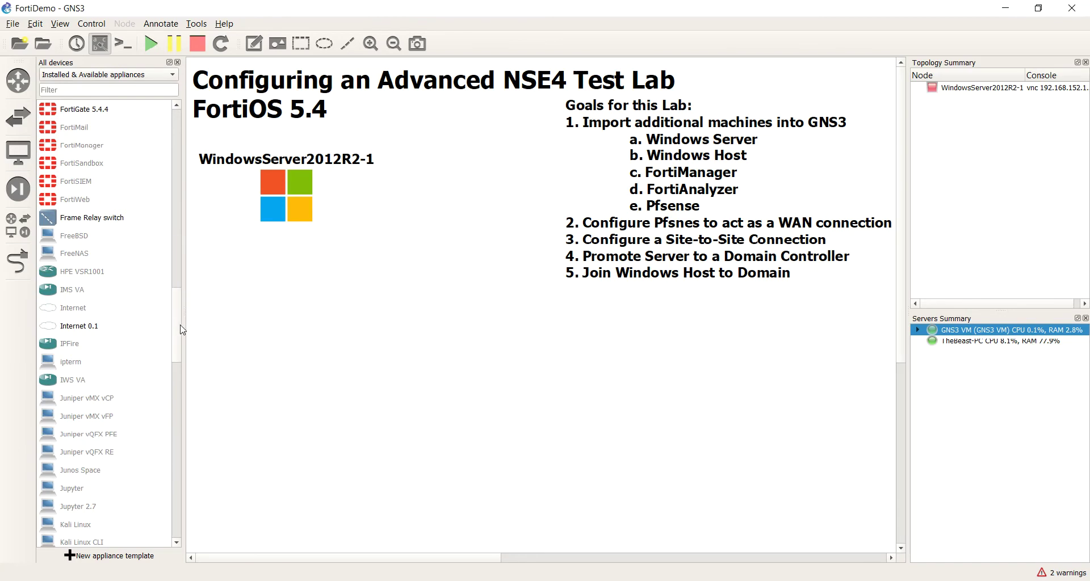
pyautogui.moveTo(181, 330); pyautogui.dragTo(163, 516)
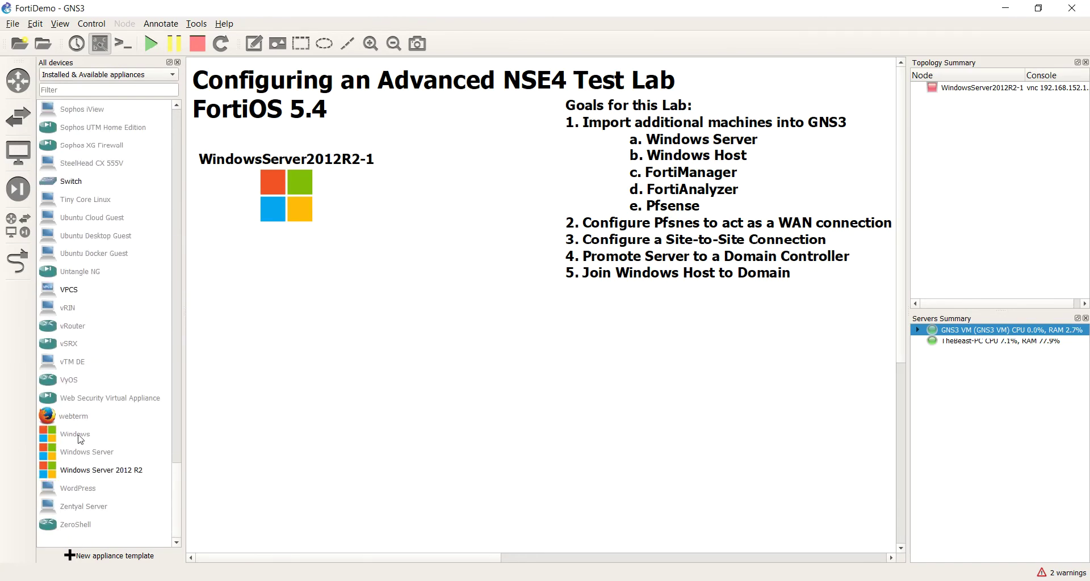
pyautogui.doubleClick(58, 437)
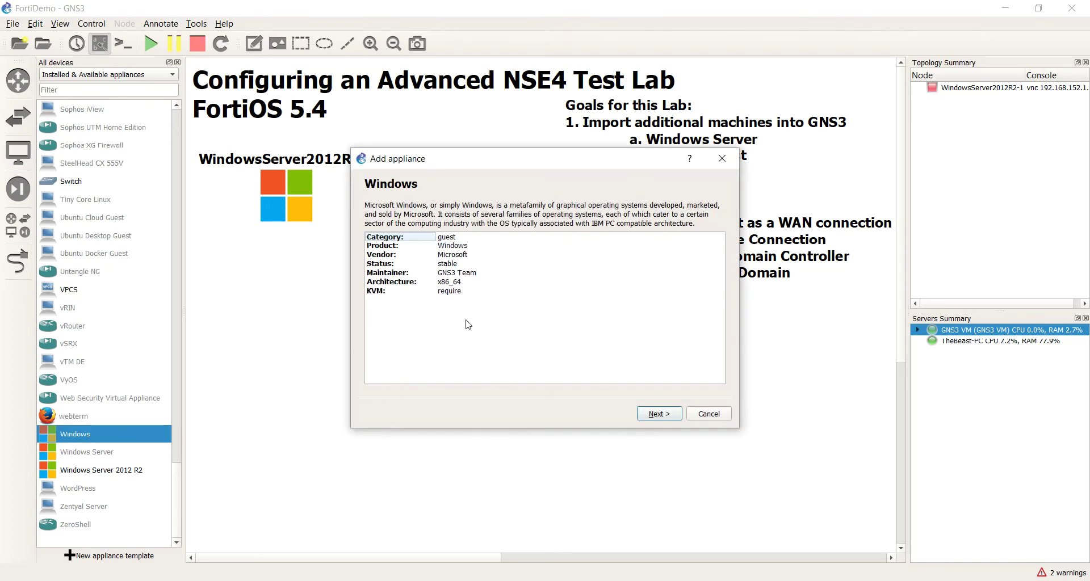
# Advance through the info, GNS3 VM server and requirements pages to the Required files list
pyautogui.click(659, 414)
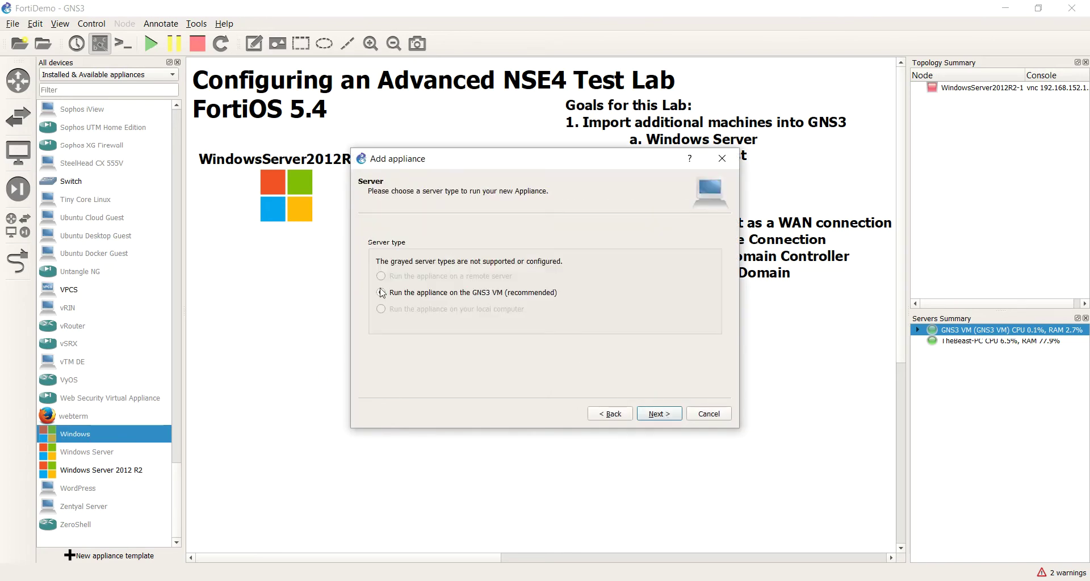
pyautogui.click(646, 415)
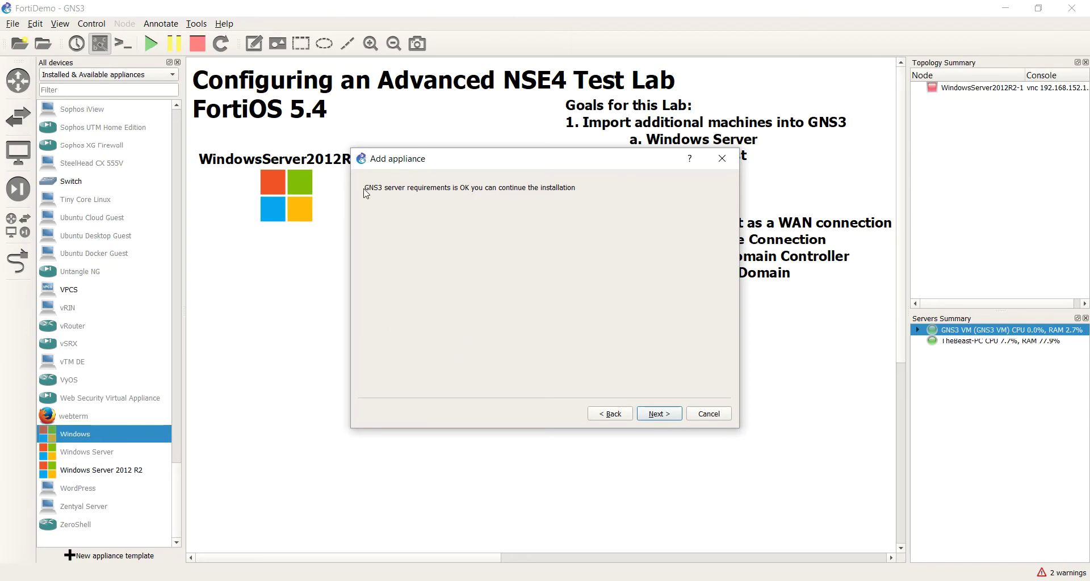
pyautogui.click(663, 413)
pyautogui.moveTo(516, 269); pyautogui.dragTo(492, 199)
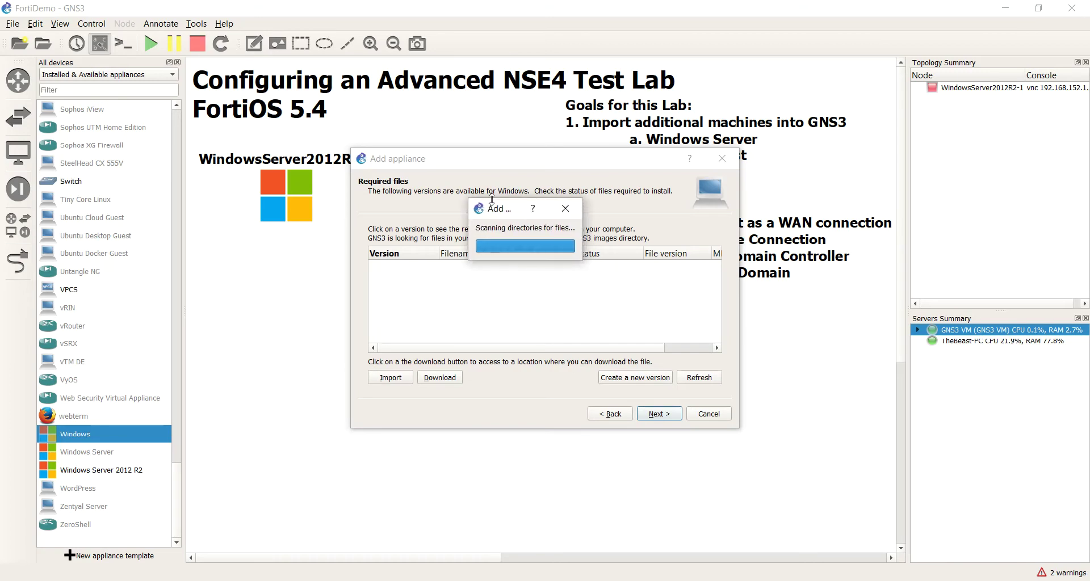
pyautogui.moveTo(500, 214); pyautogui.dragTo(554, 183)
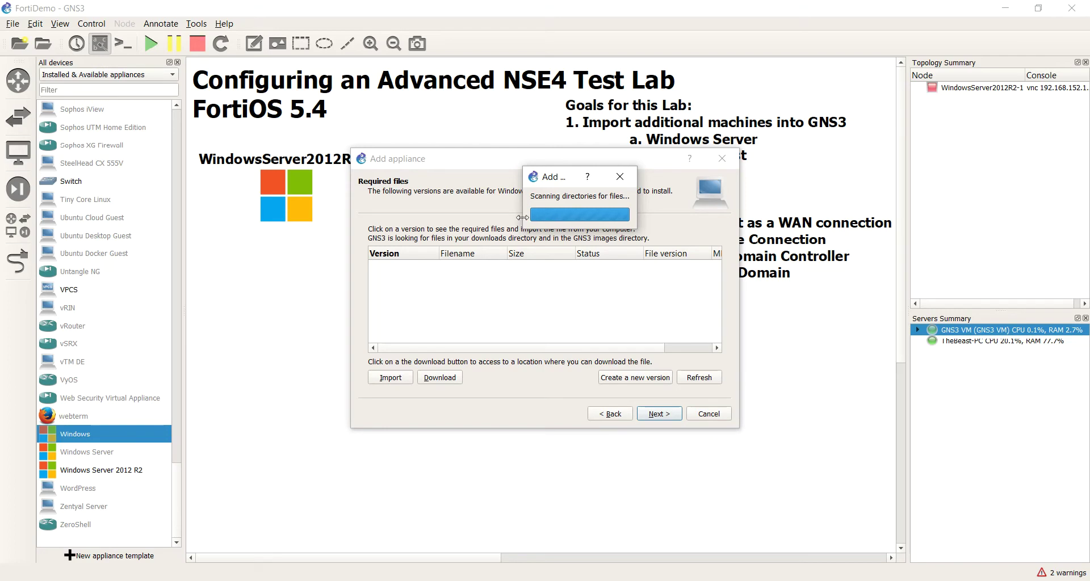
pyautogui.moveTo(554, 183); pyautogui.dragTo(521, 152)
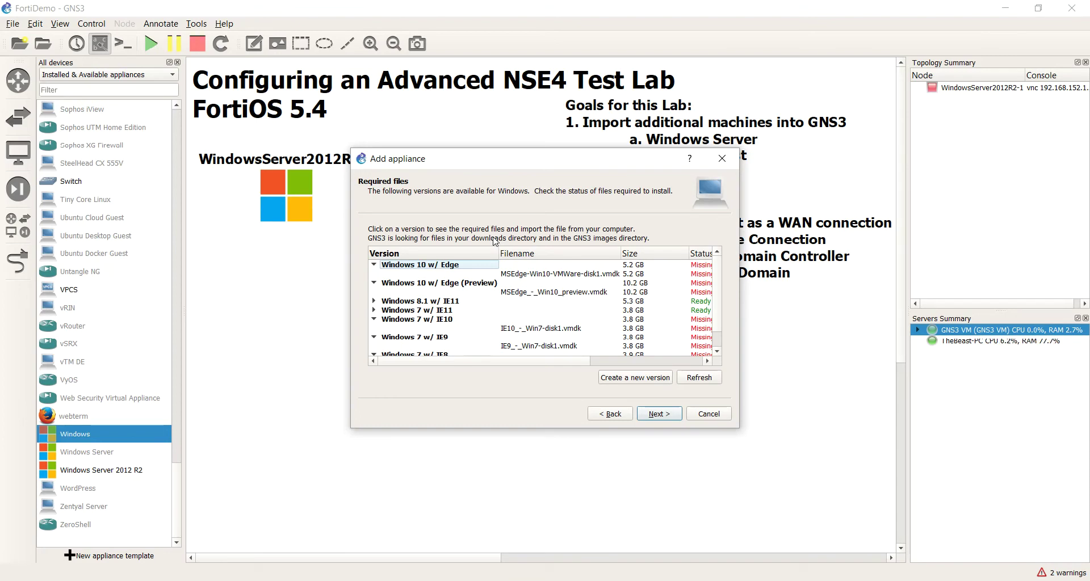
# Scroll and adjust the Required files list to inspect the Windows image entries
pyautogui.scroll(-1, 647, 329)
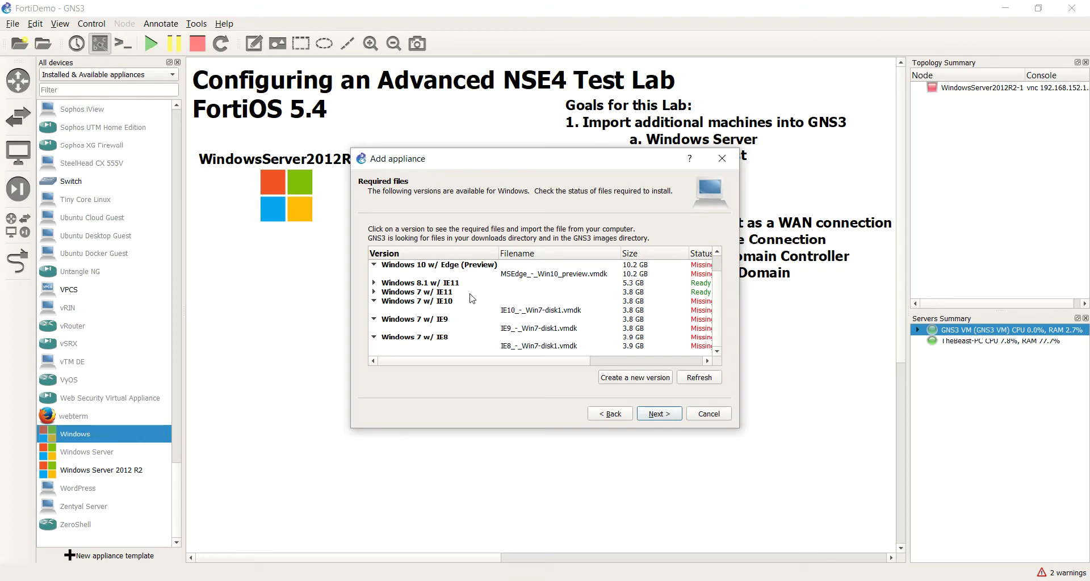
pyautogui.moveTo(585, 361); pyautogui.dragTo(627, 359)
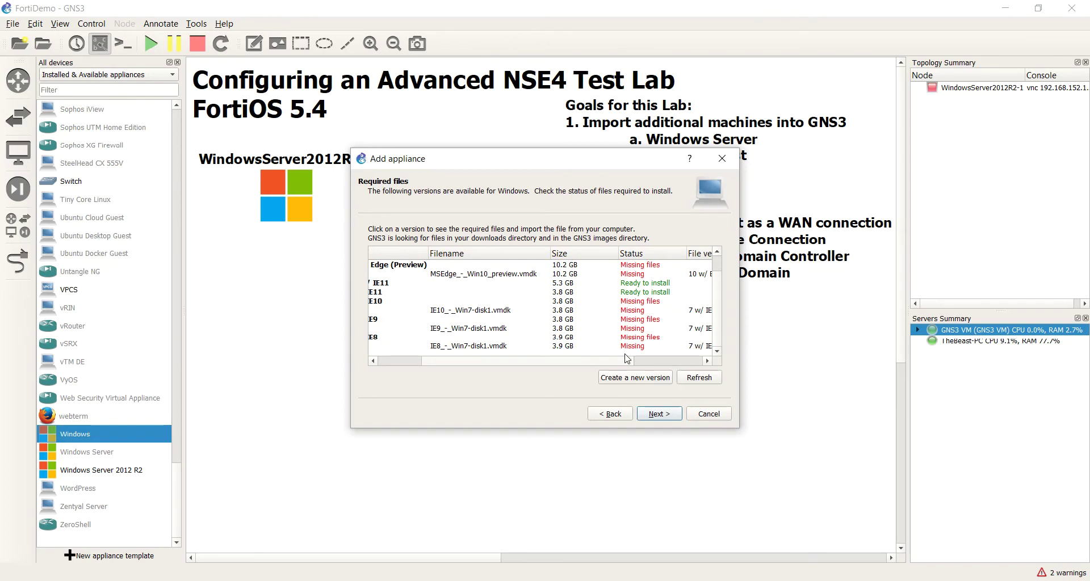
pyautogui.moveTo(627, 359); pyautogui.dragTo(483, 354)
pyautogui.scroll(1, 488, 303)
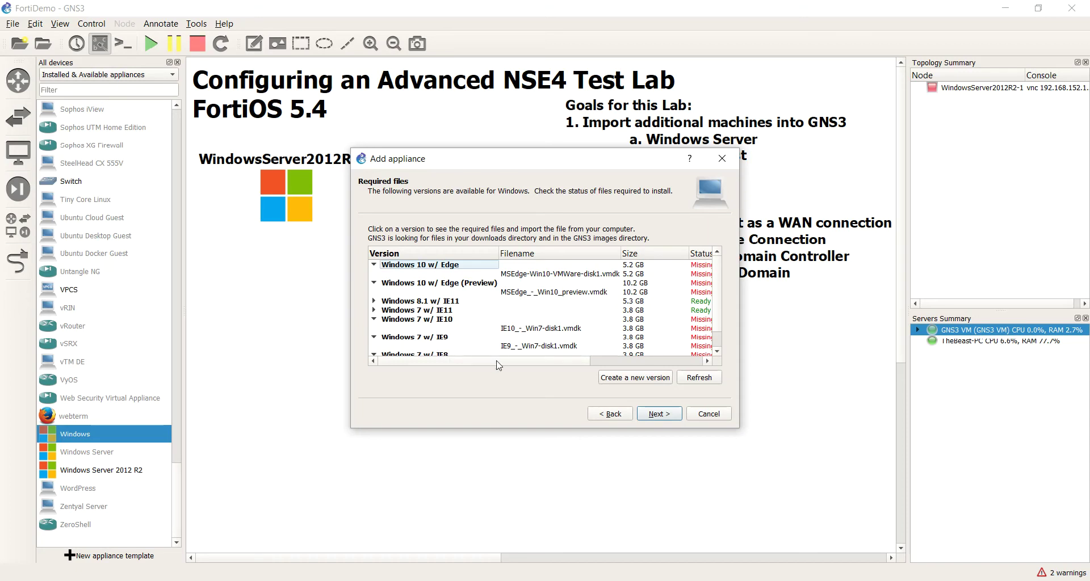
pyautogui.moveTo(498, 365)
pyautogui.mouseDown()
pyautogui.moveTo(590, 363)
pyautogui.moveTo(509, 366)
pyautogui.mouseUp()
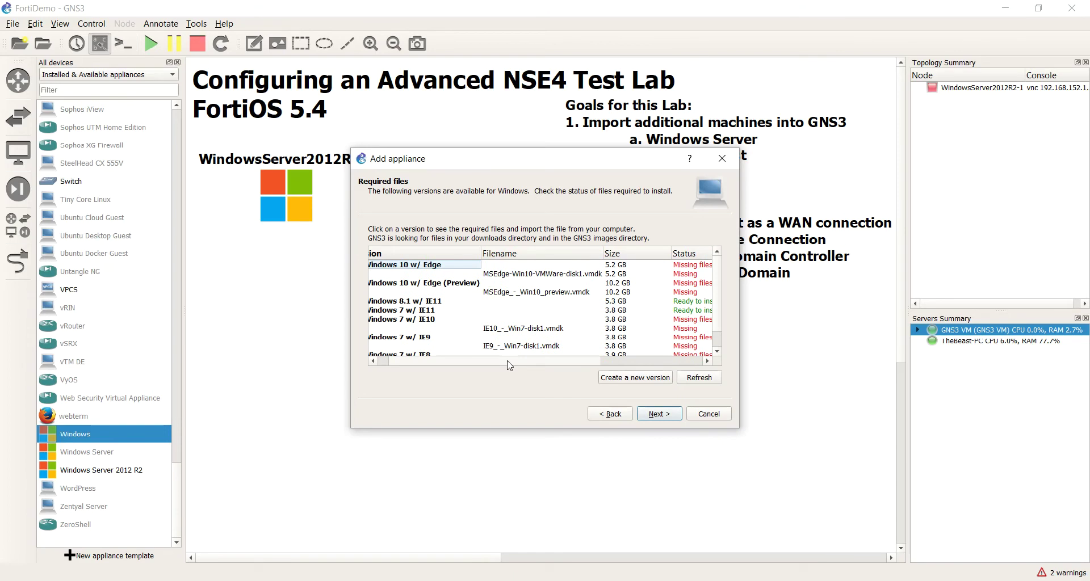
pyautogui.moveTo(509, 366); pyautogui.dragTo(498, 365)
pyautogui.rightClick(486, 366)
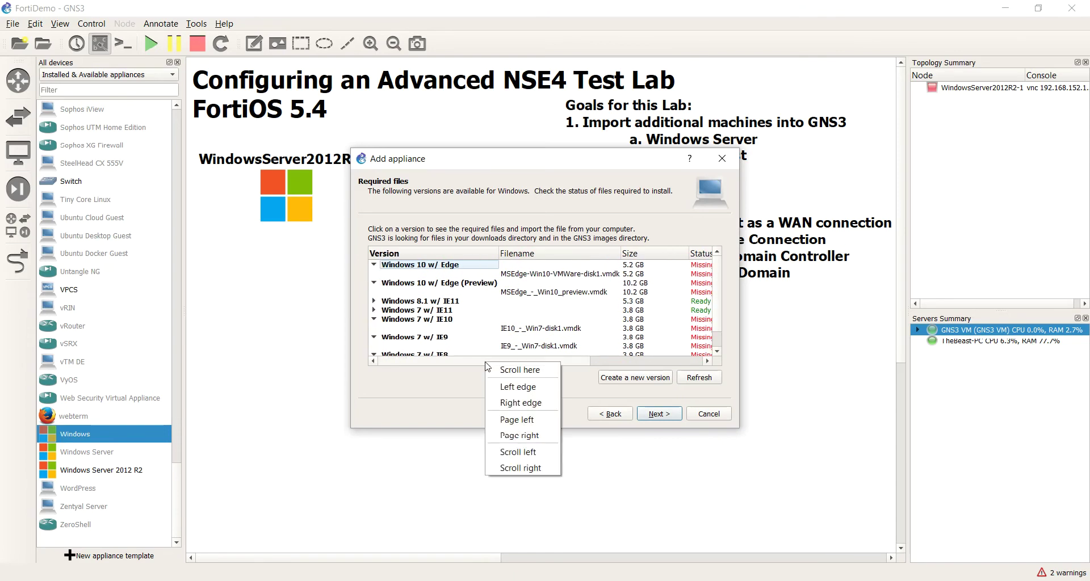
pyautogui.click(437, 364)
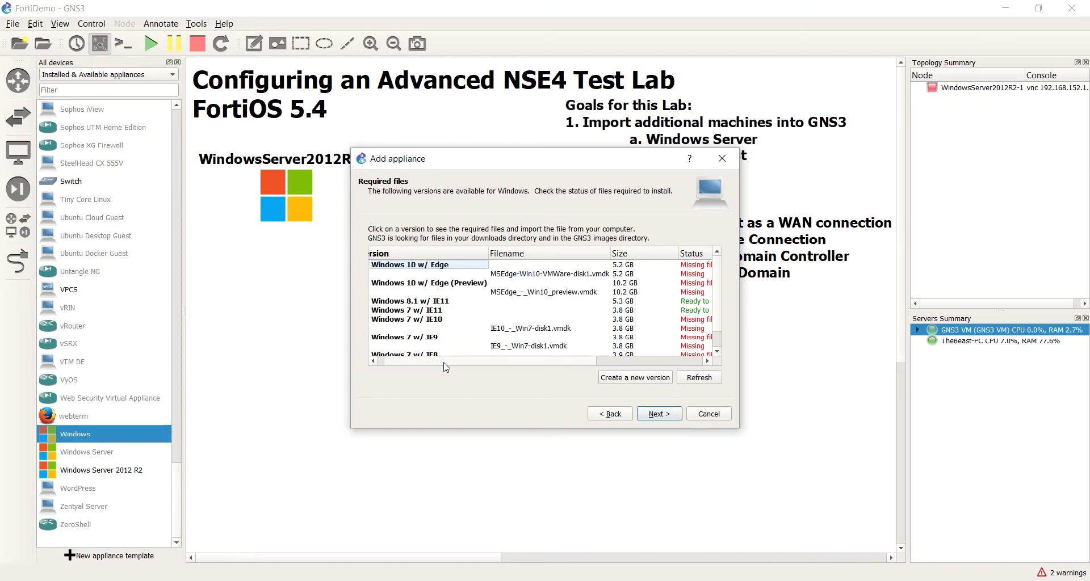
# Request a download for MSEdge-Win10-VMWare-disk1.vmdk and accept the registration notice
pyautogui.click(535, 277)
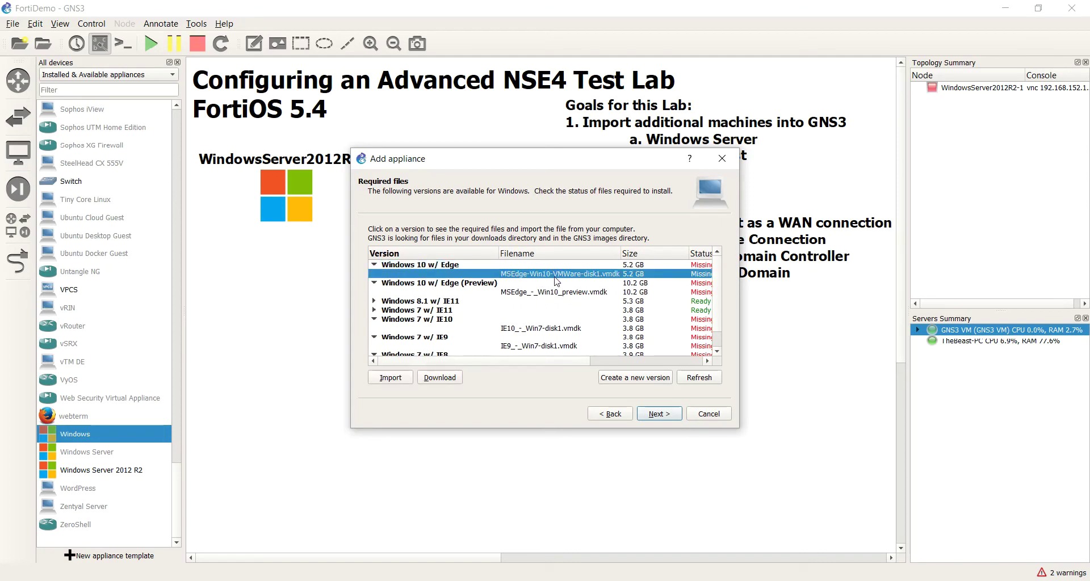
pyautogui.click(438, 377)
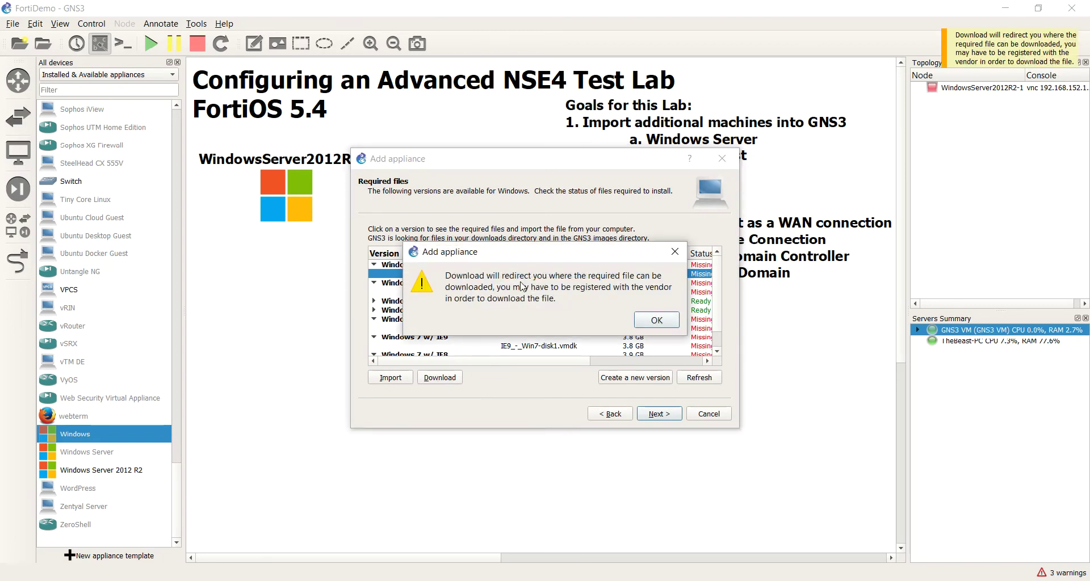
pyautogui.click(659, 322)
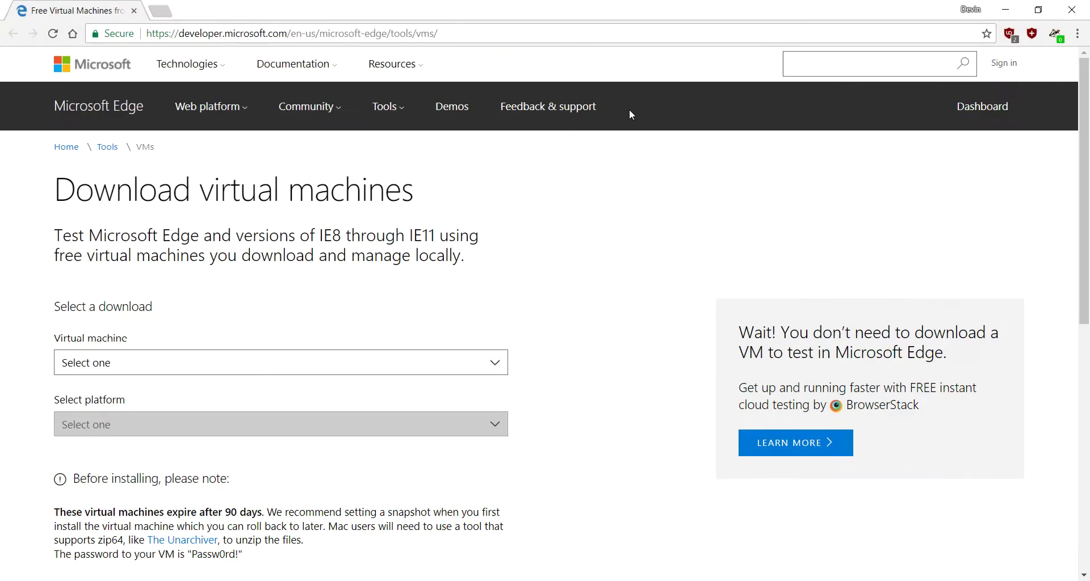
# Select MSEdge on Win10 (x64) Stable (16.16299) with the VMware (Windows, Mac) platform
pyautogui.click(284, 366)
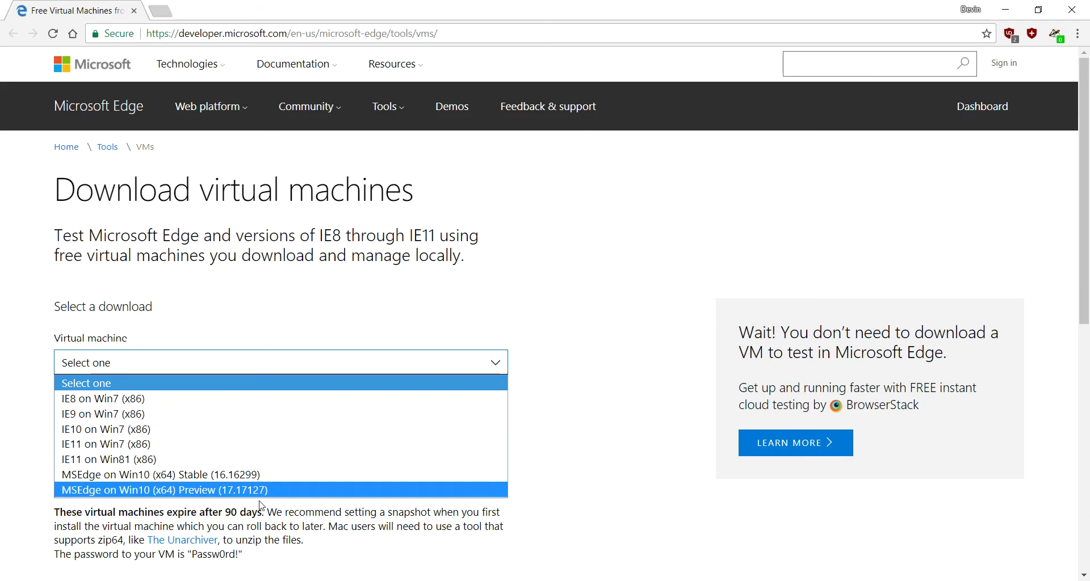
pyautogui.click(263, 477)
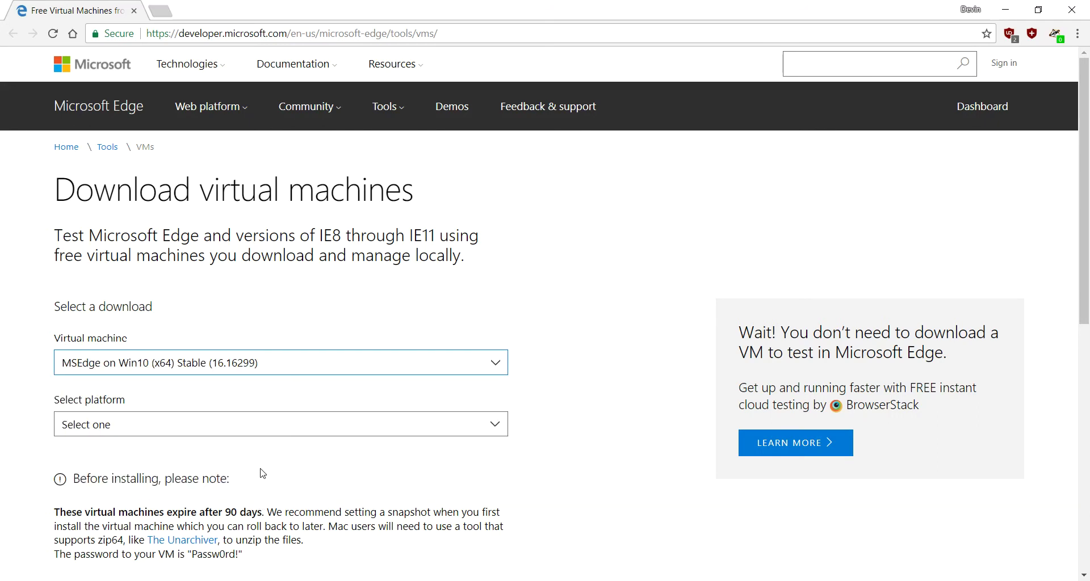
pyautogui.click(190, 426)
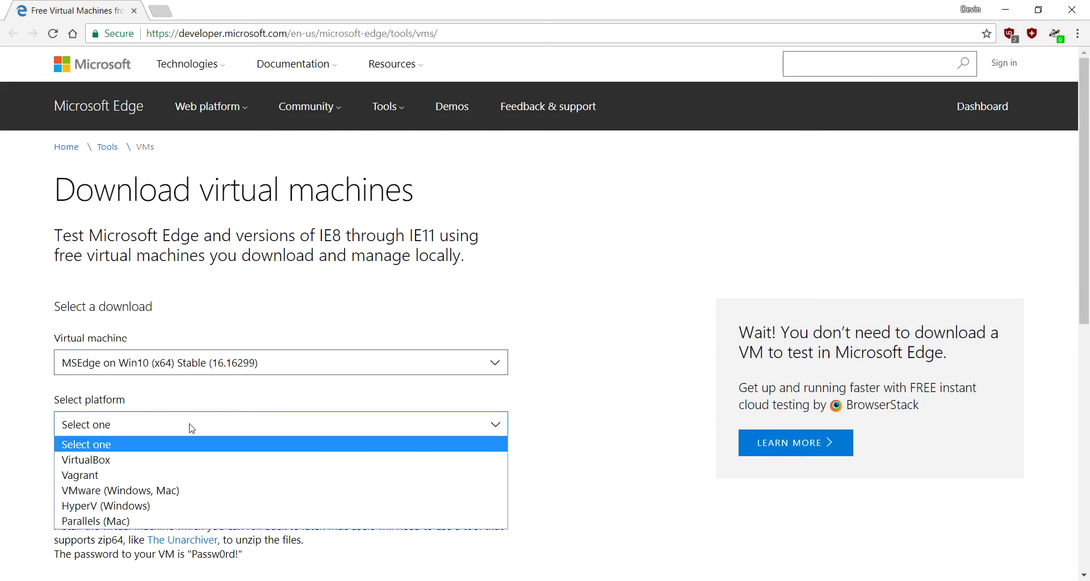
pyautogui.click(195, 489)
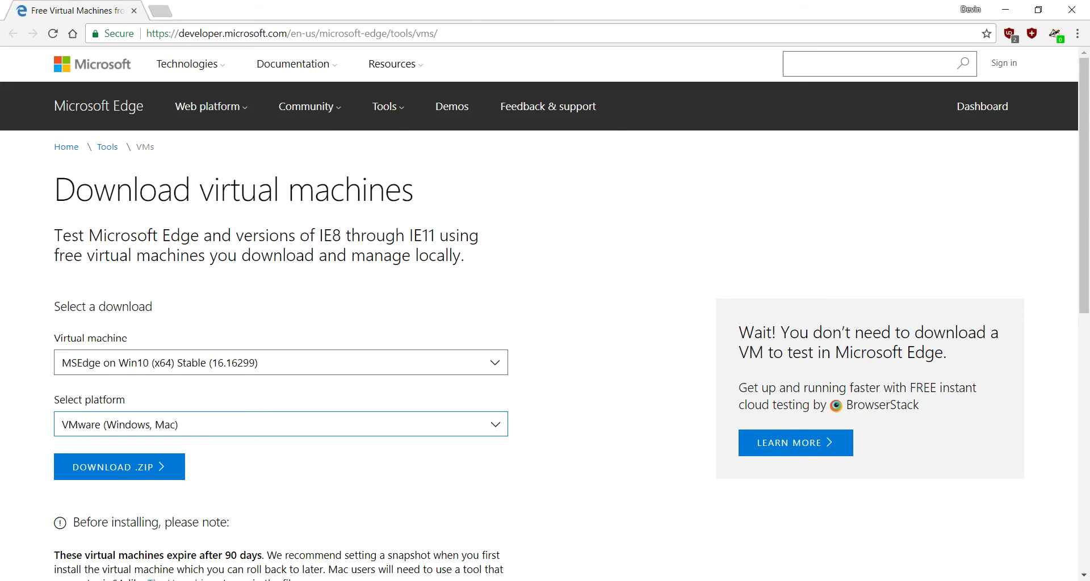
pyautogui.hotkey('alt', 'Tab')
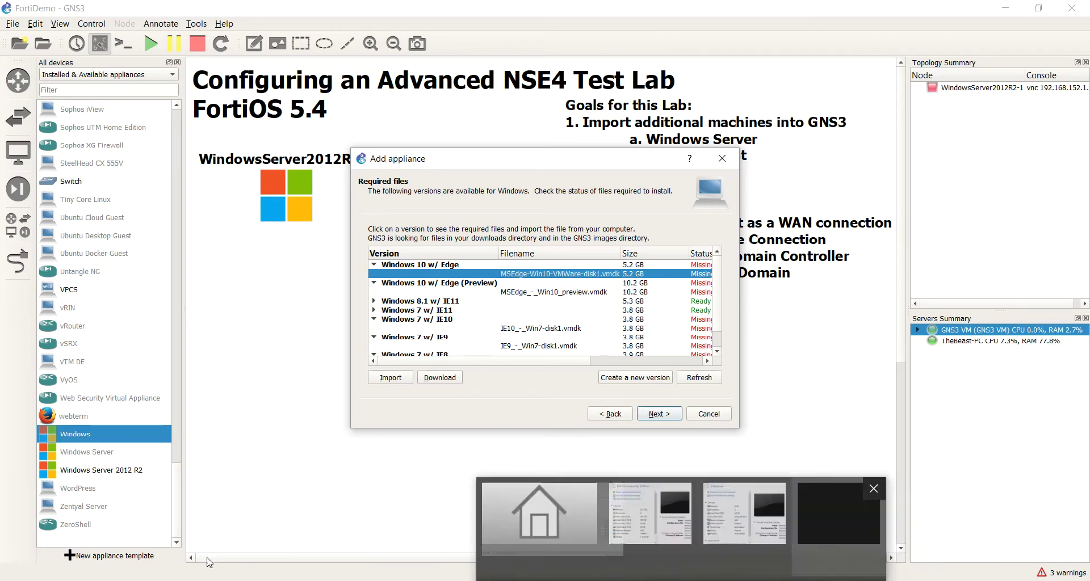
pyautogui.click(451, 525)
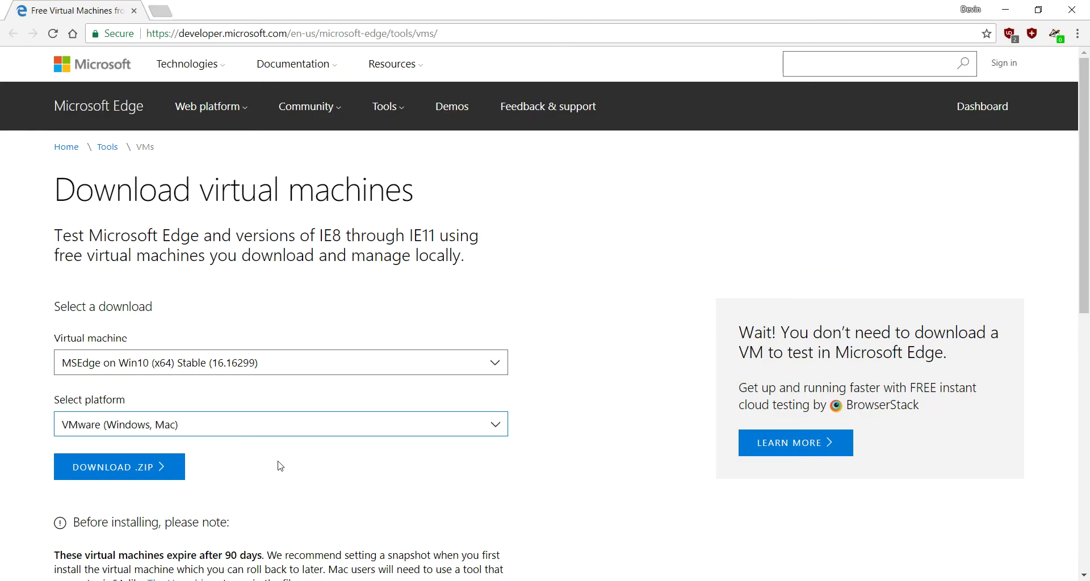
pyautogui.click(129, 467)
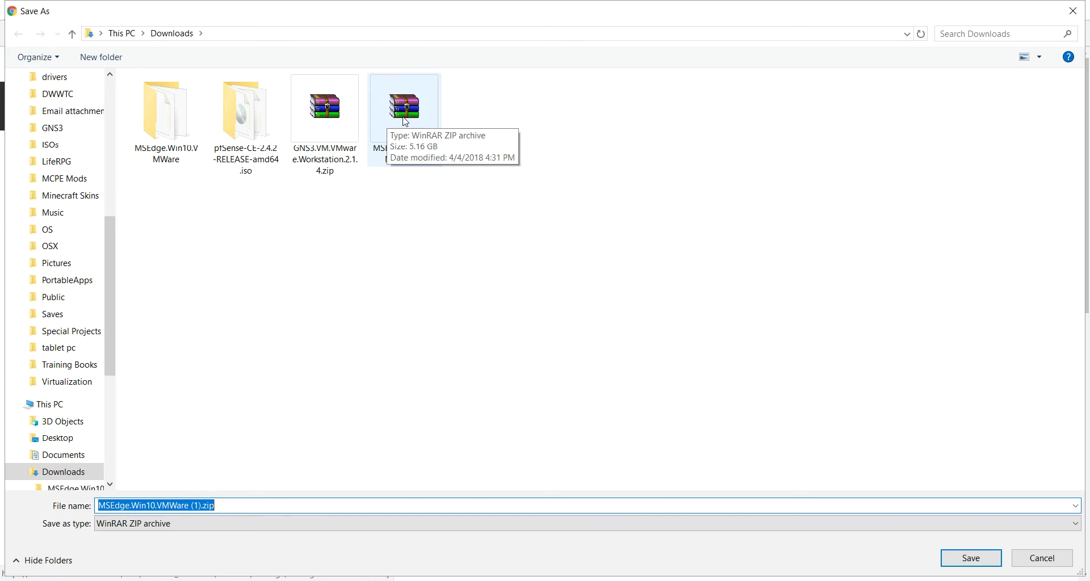
pyautogui.click(180, 120)
pyautogui.doubleClick(180, 120)
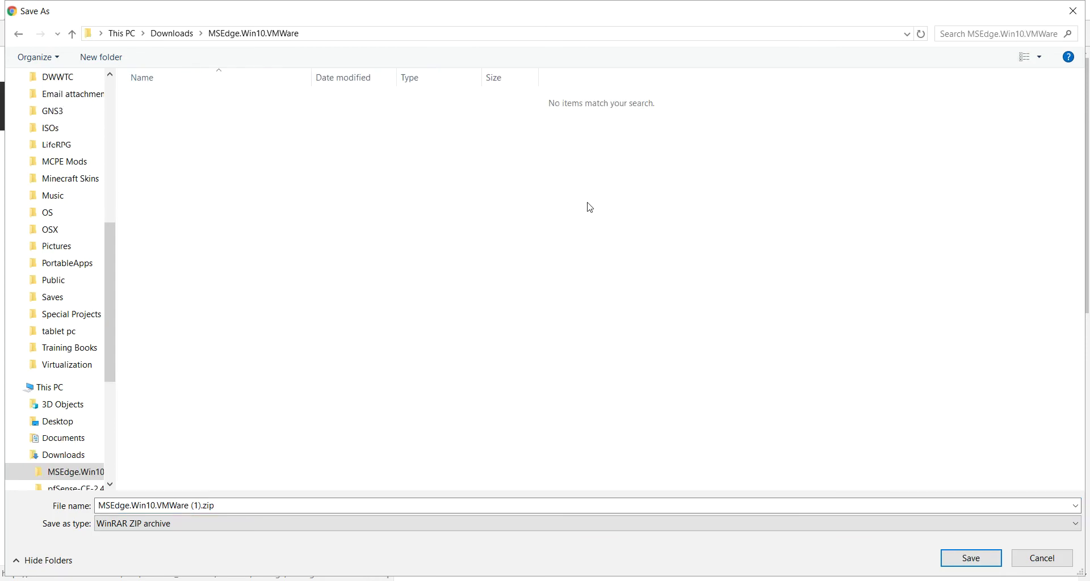
pyautogui.click(1044, 559)
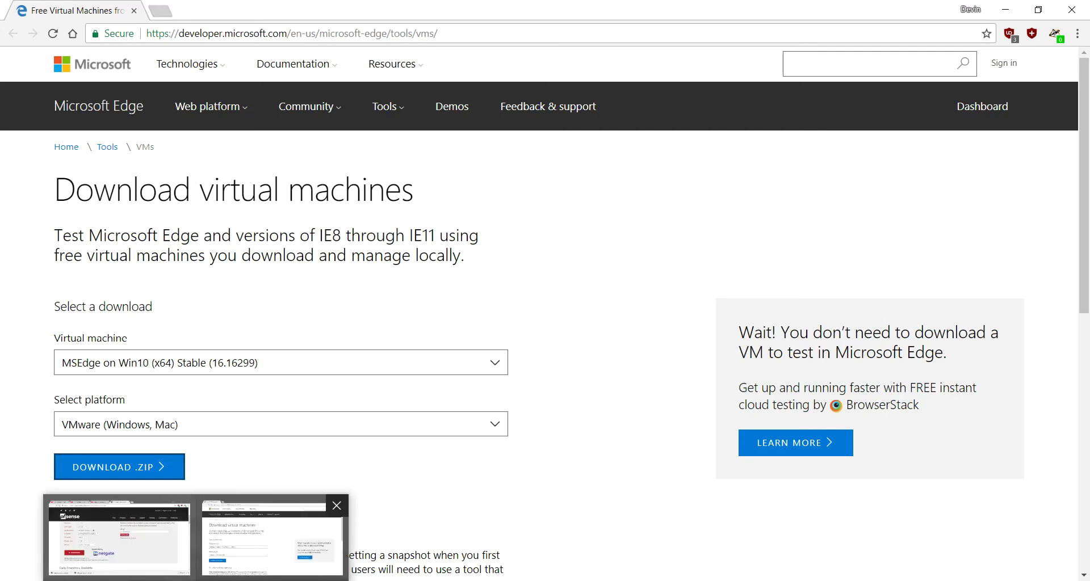
pyautogui.moveTo(600, 579)
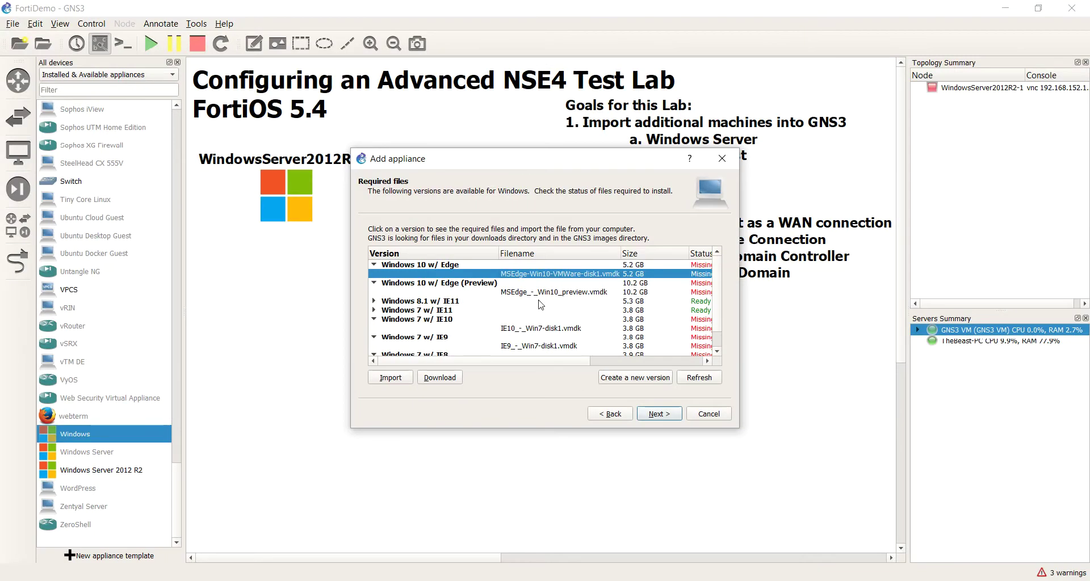
# Import MSEdge-Win10-VMWare-disk1.vmdk from the MSEdge.Win10.VMWare folder for Windows 10 w/ Edge
pyautogui.click(390, 377)
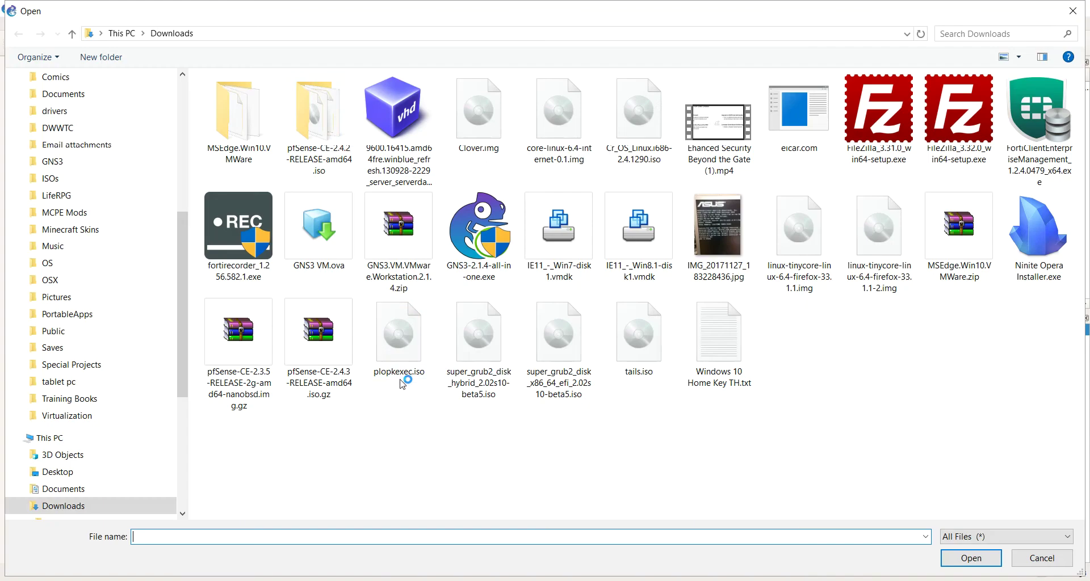
pyautogui.doubleClick(244, 136)
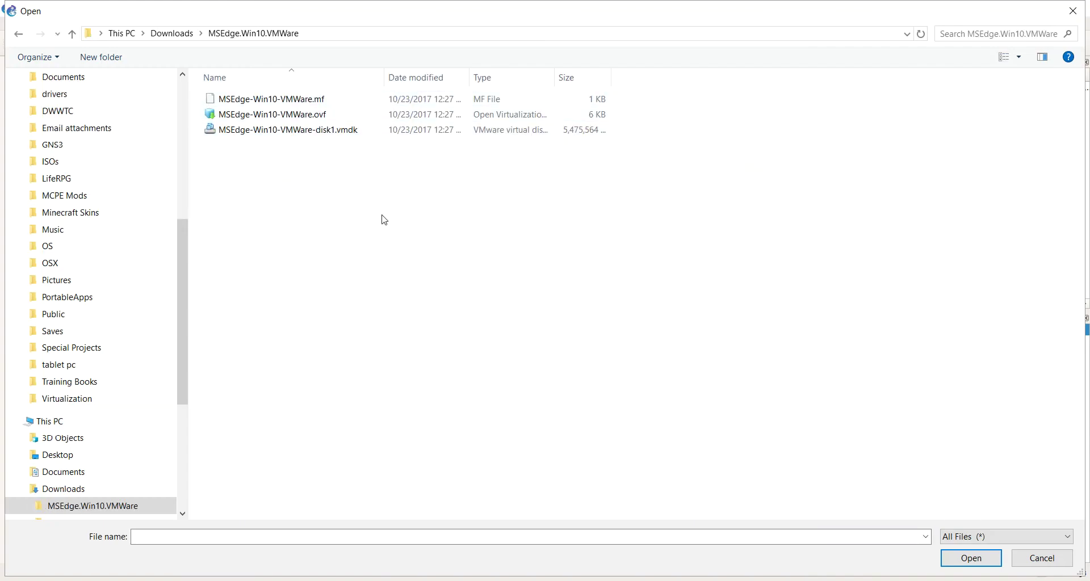
pyautogui.doubleClick(343, 136)
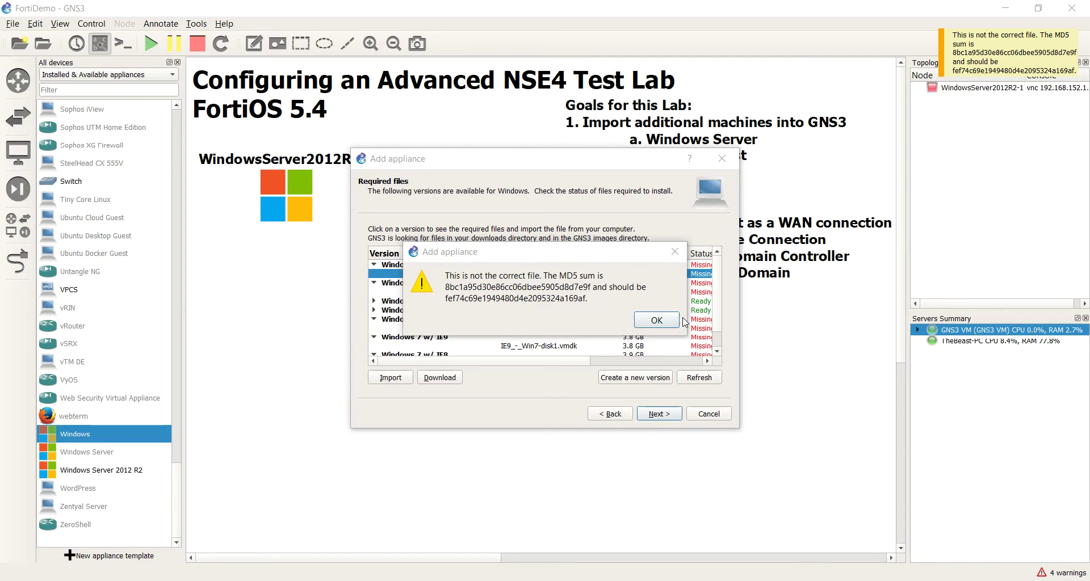
# Dismiss the MD5 mismatch warning and rescan for the required files
pyautogui.moveTo(534, 251); pyautogui.dragTo(522, 180)
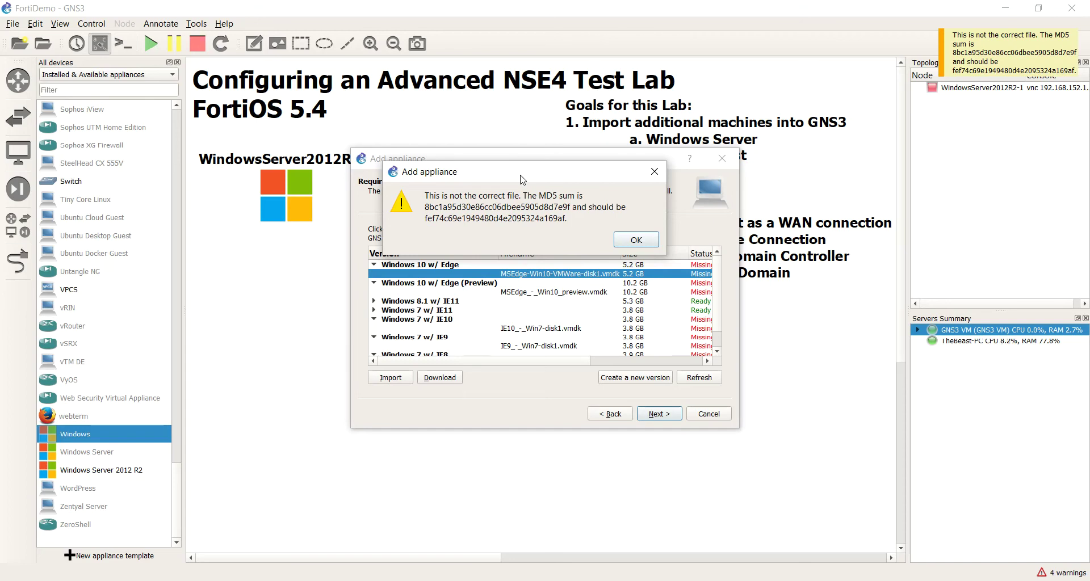
pyautogui.click(635, 240)
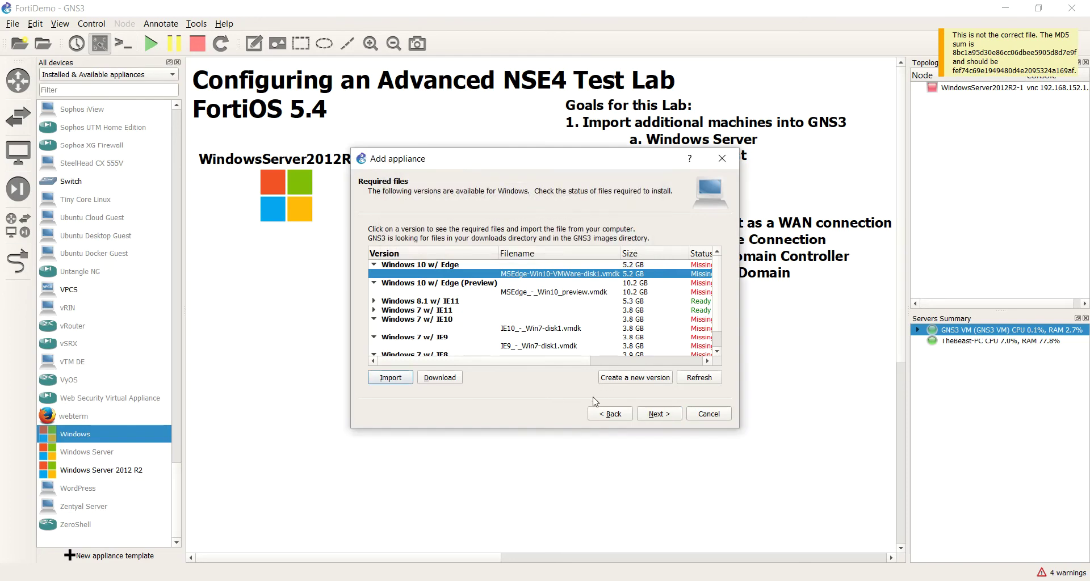
pyautogui.click(701, 379)
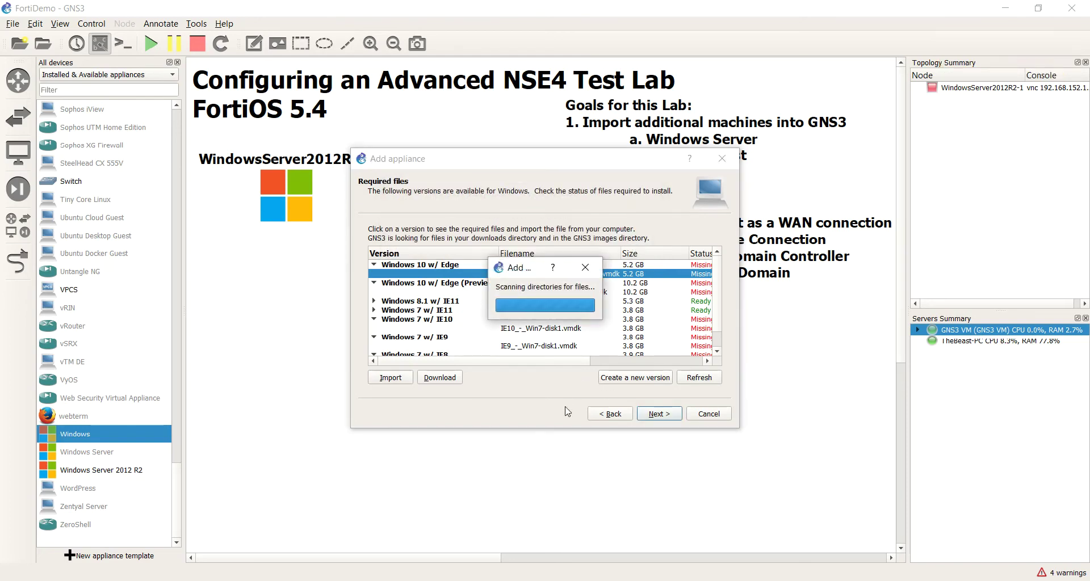
# Widen the Filename column and inspect the MSEdge-Win10-VMWare-disk1.vmdk row's status
pyautogui.click(606, 362)
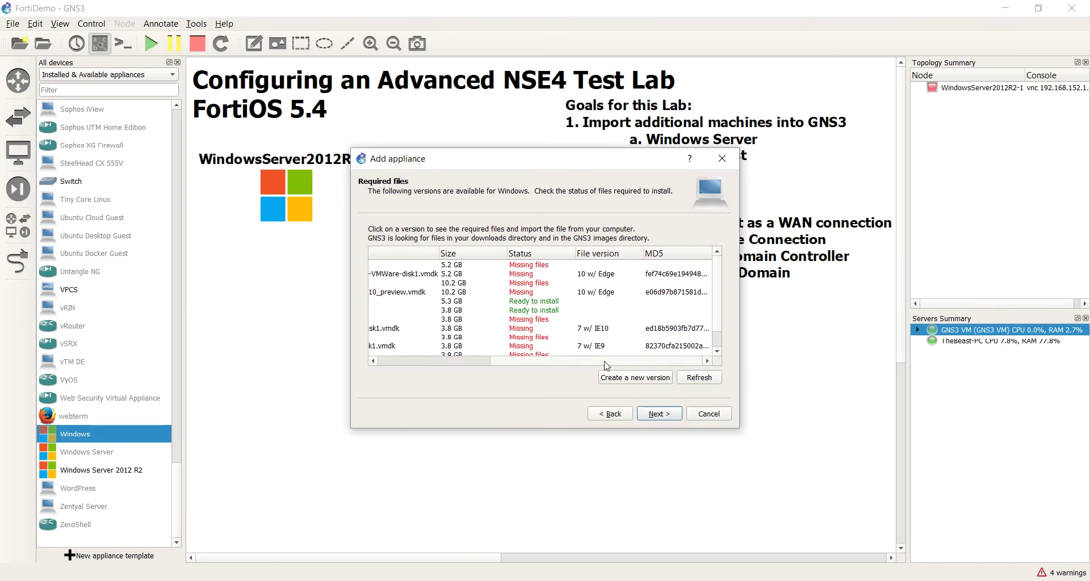
pyautogui.moveTo(606, 365); pyautogui.dragTo(454, 348)
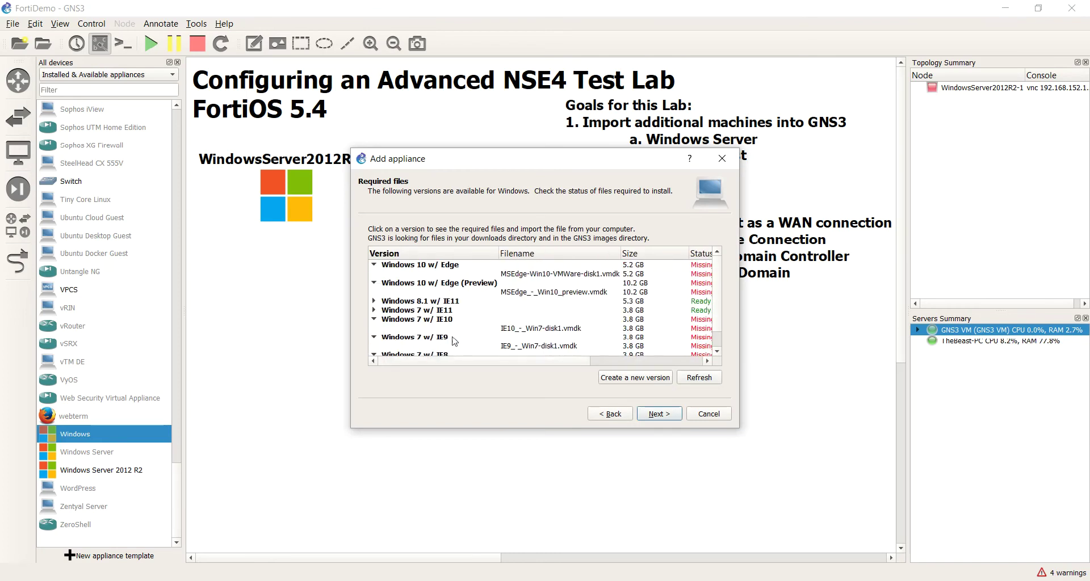
pyautogui.moveTo(619, 257); pyautogui.dragTo(645, 257)
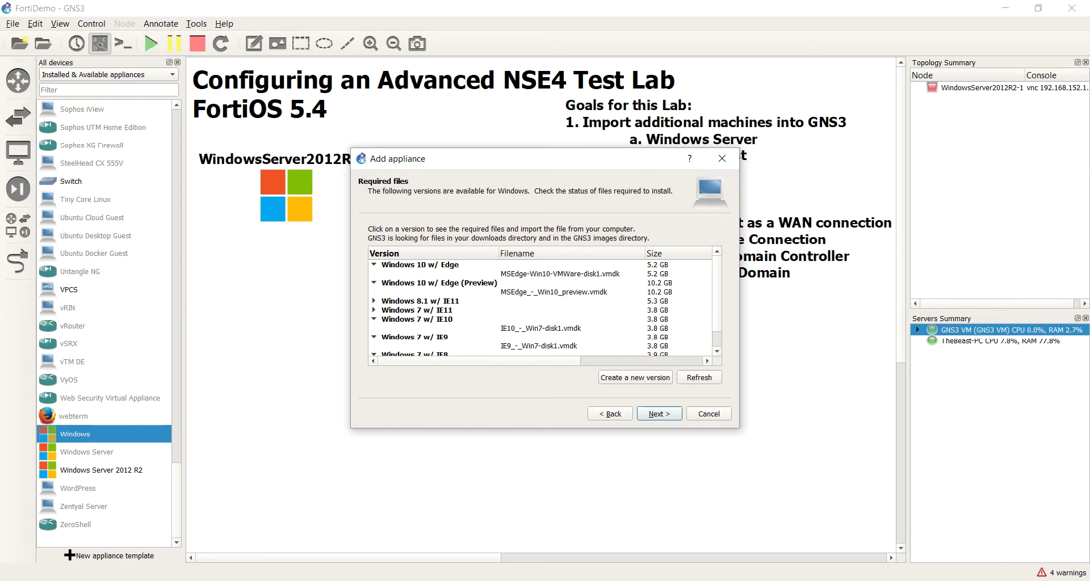
pyautogui.click(559, 274)
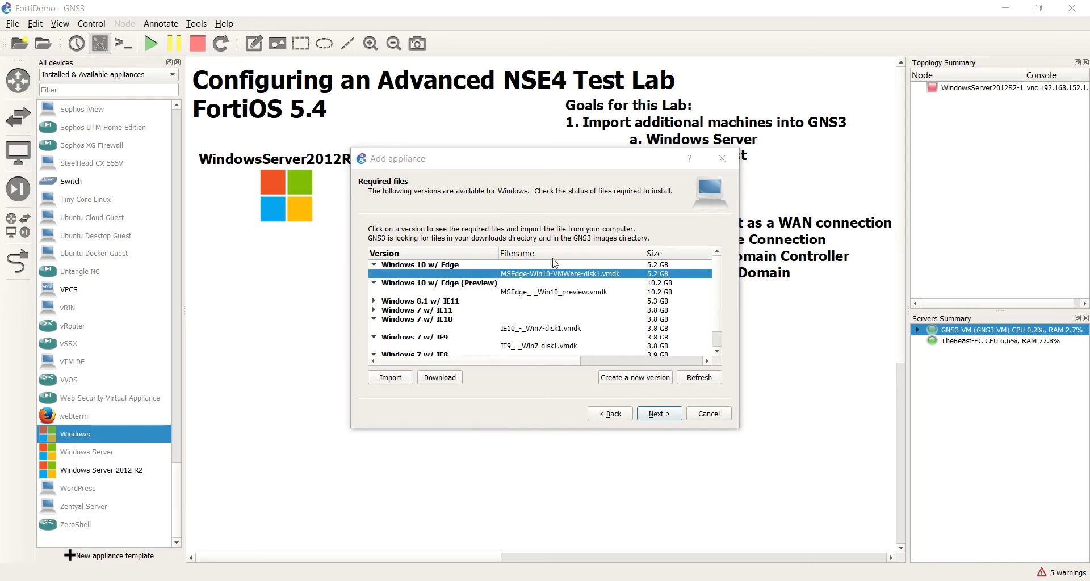
pyautogui.click(621, 362)
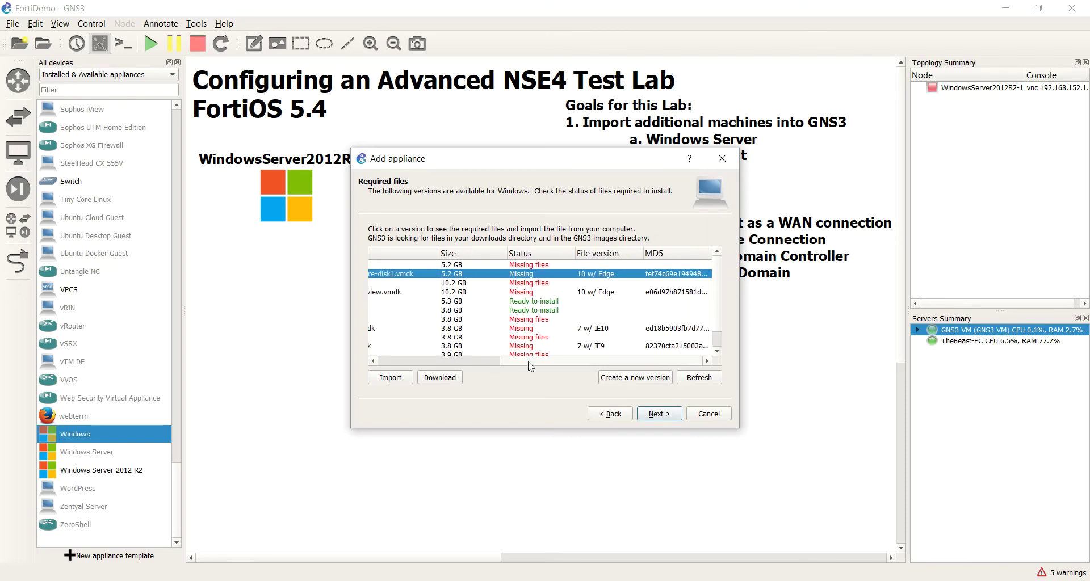
pyautogui.moveTo(526, 363); pyautogui.dragTo(379, 360)
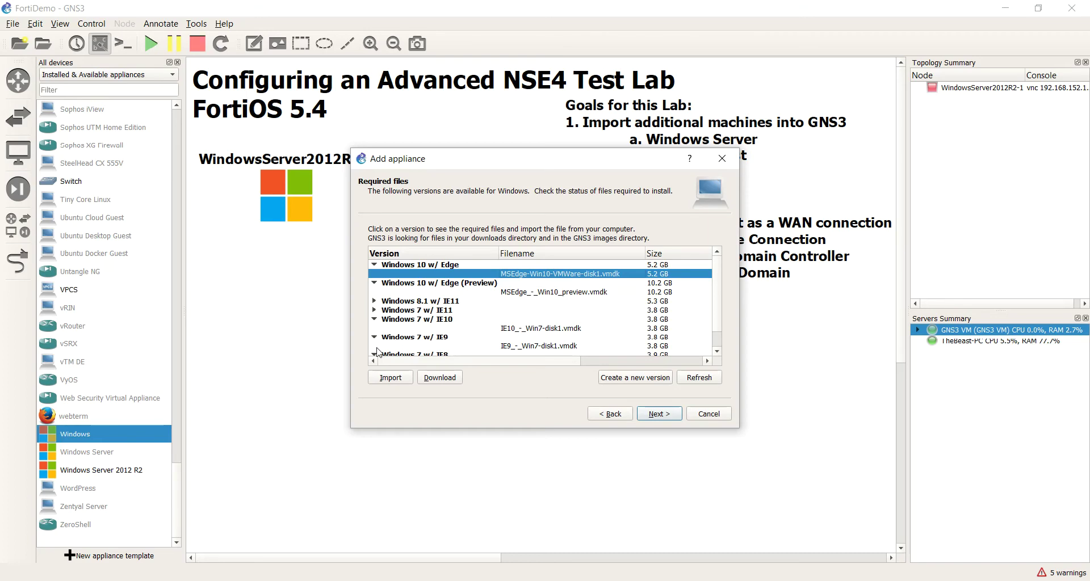
# Create a new Windows appliance version named 10
pyautogui.click(625, 379)
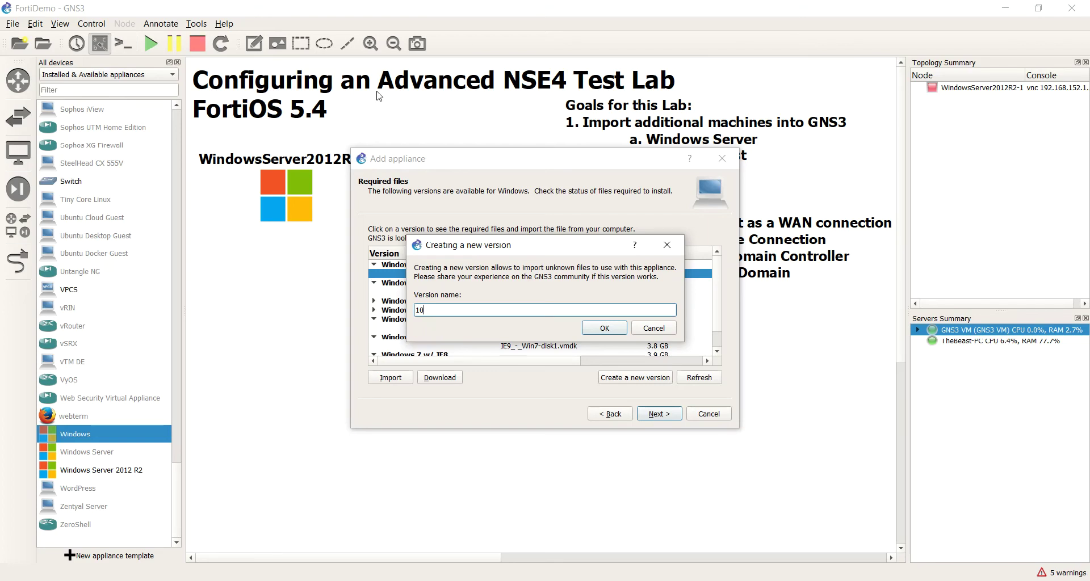
pyautogui.click(605, 328)
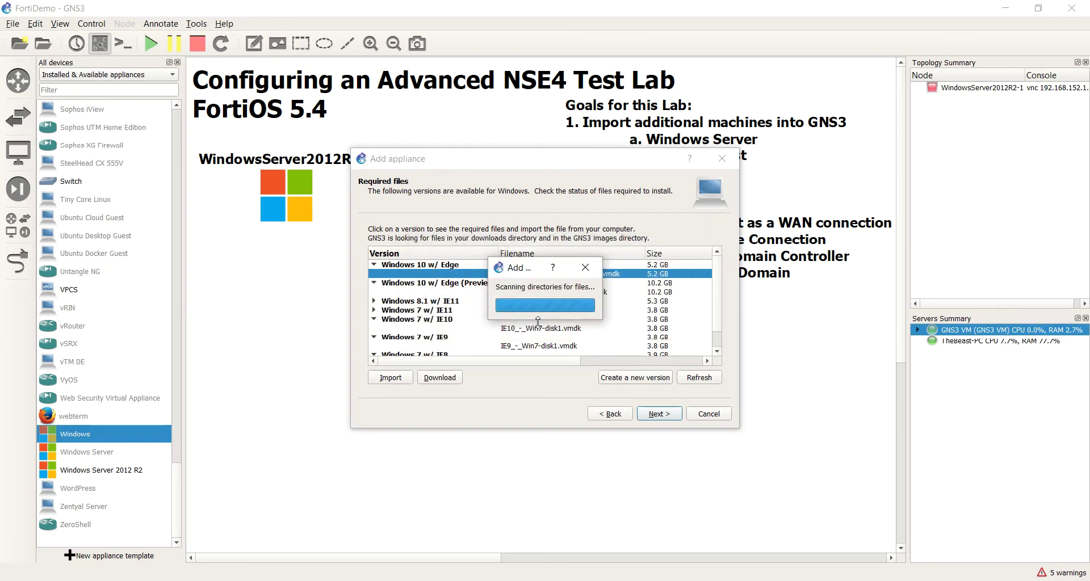
pyautogui.scroll(-1, 499, 335)
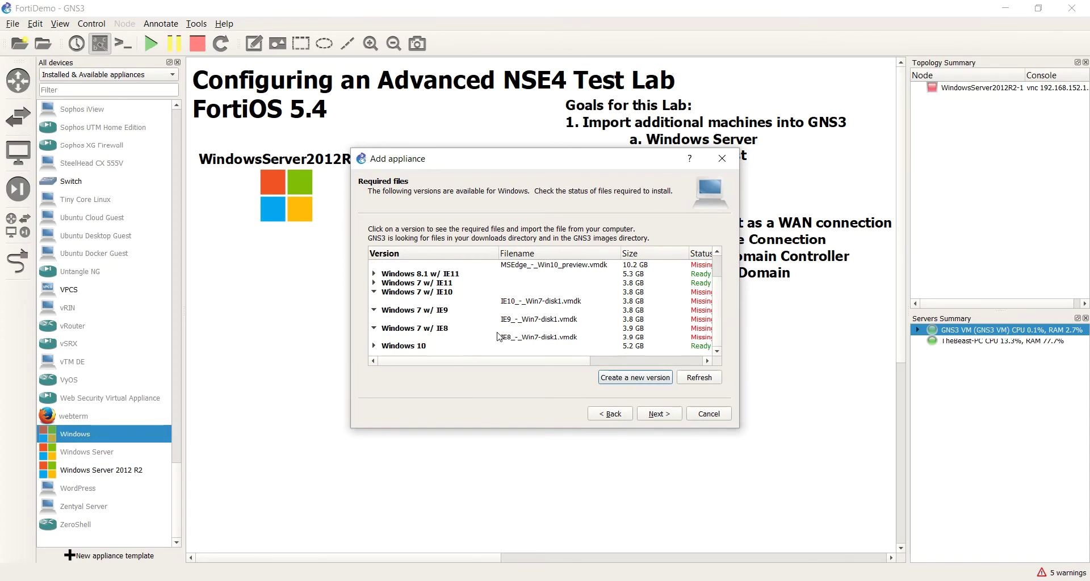
pyautogui.click(479, 347)
pyautogui.moveTo(543, 361); pyautogui.dragTo(456, 365)
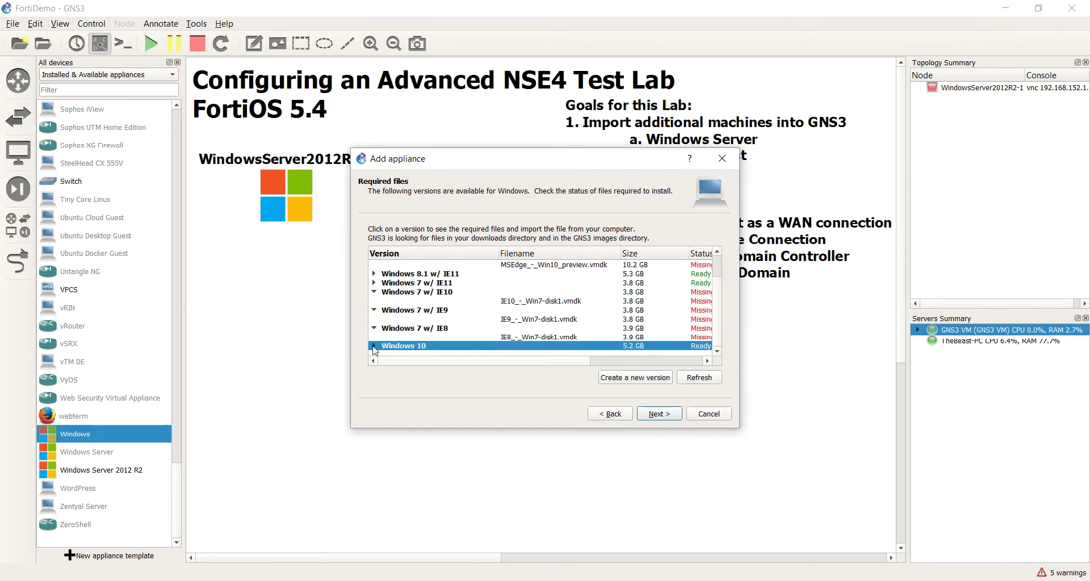
# Select the Windows 10 version and its found MSEdge-Win10-VMWare-disk1.vmdk disk
pyautogui.scroll(-1, 476, 347)
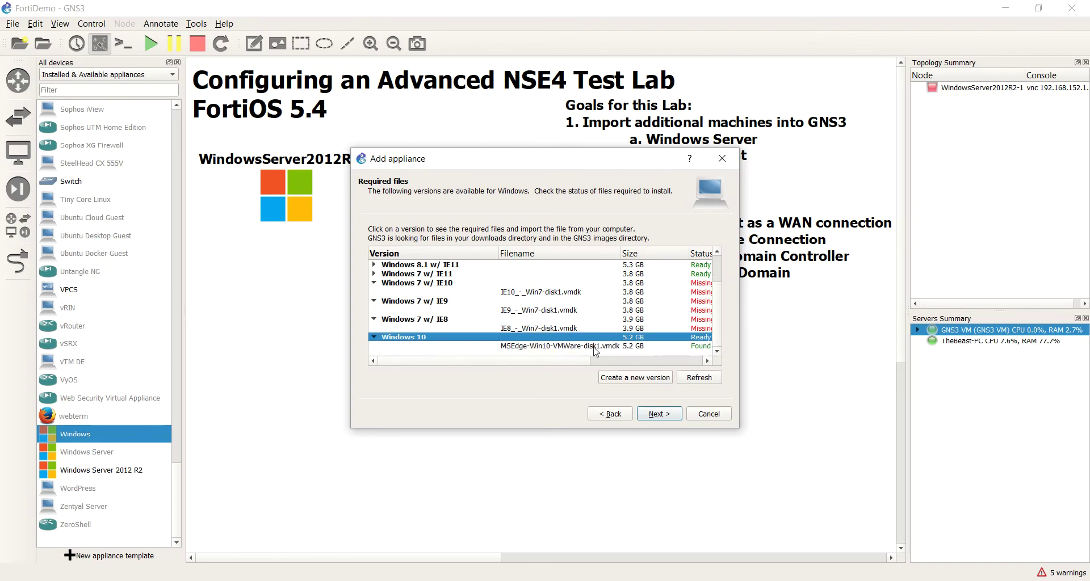
pyautogui.scroll(2, 577, 347)
pyautogui.click(543, 276)
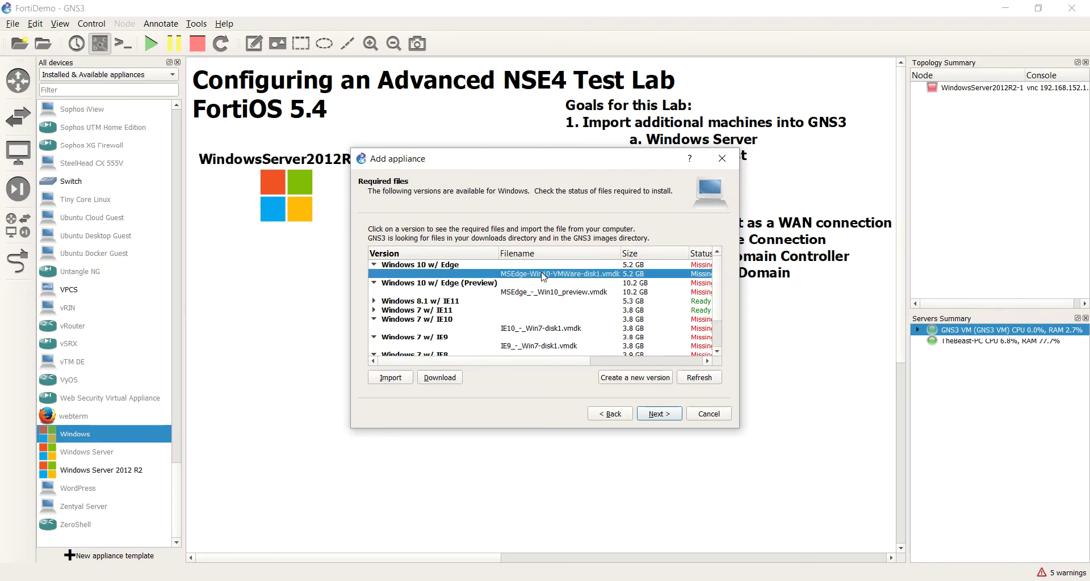
pyautogui.click(599, 346)
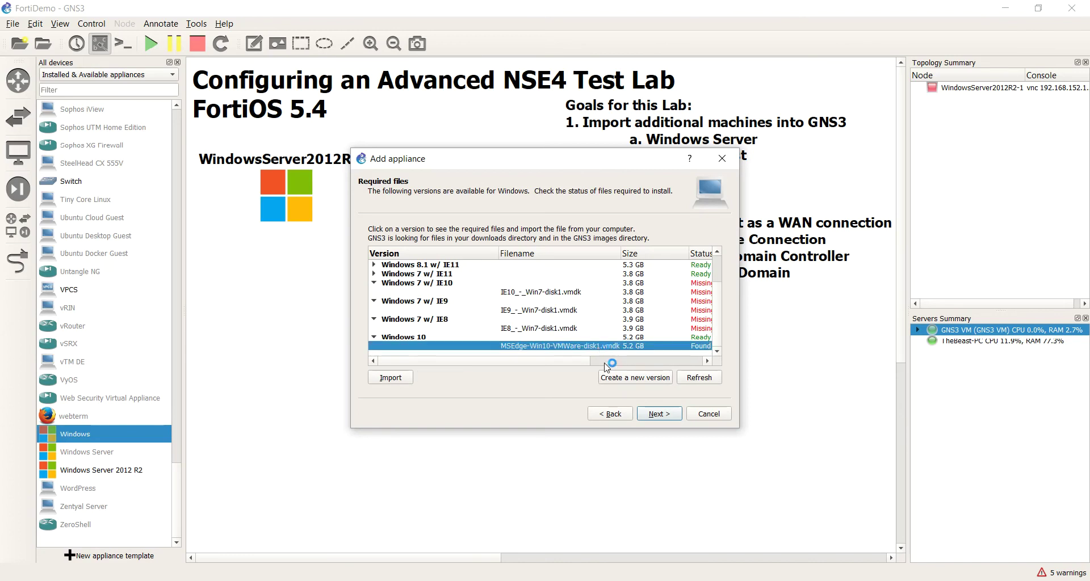
pyautogui.click(603, 362)
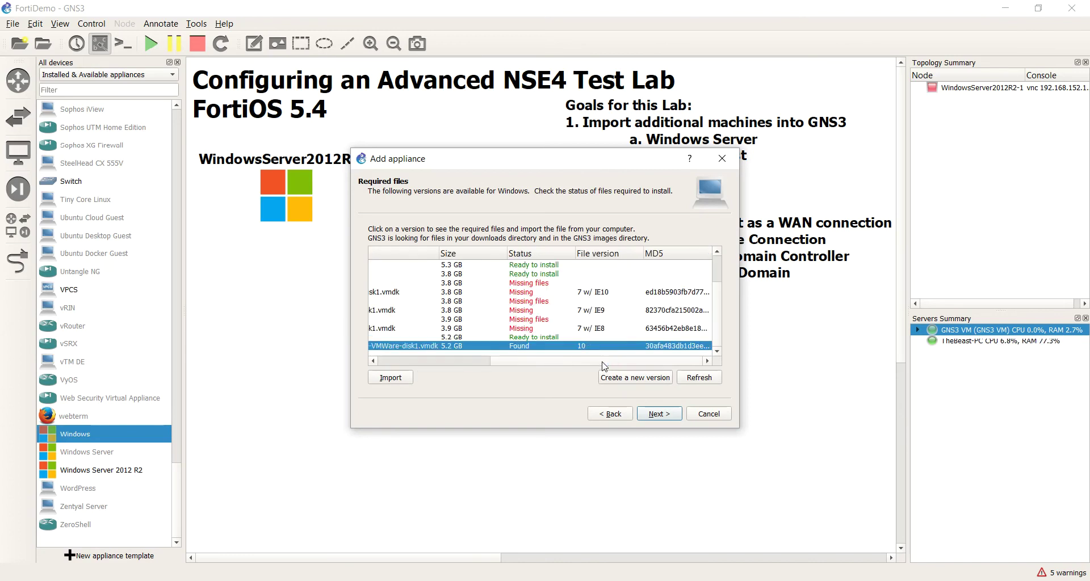
pyautogui.hscroll(-5, 460, 348)
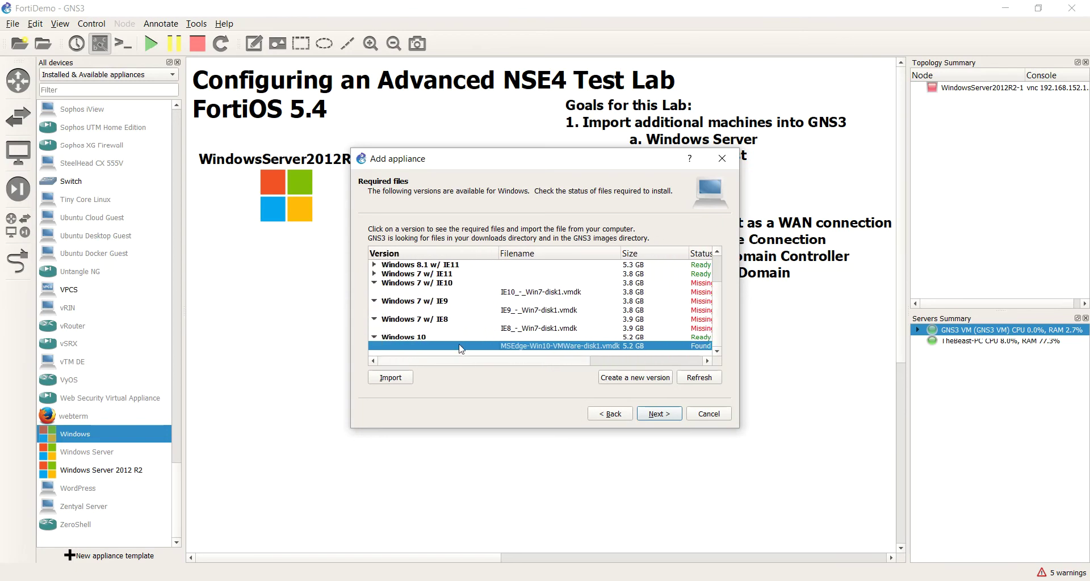
pyautogui.click(415, 338)
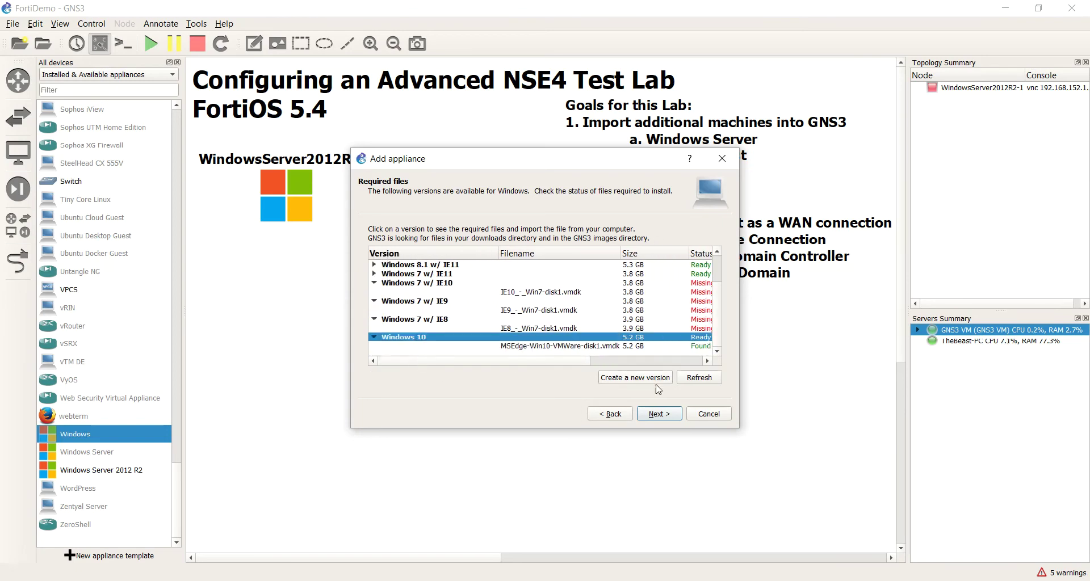
pyautogui.click(625, 346)
# Confirm installing version 10, accepting the default Qemu binary and settings summary
pyautogui.click(662, 420)
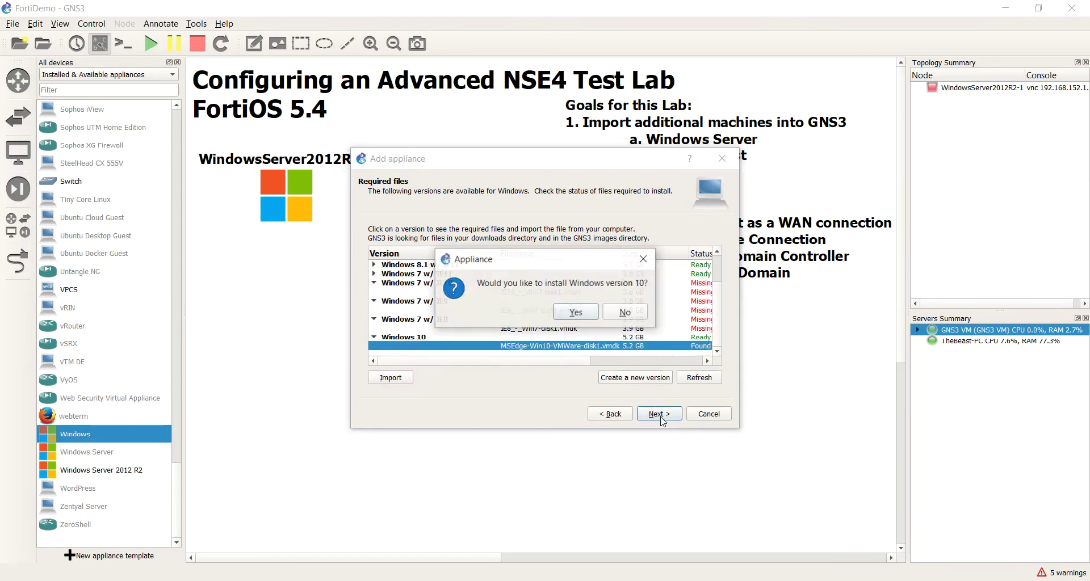
pyautogui.click(576, 312)
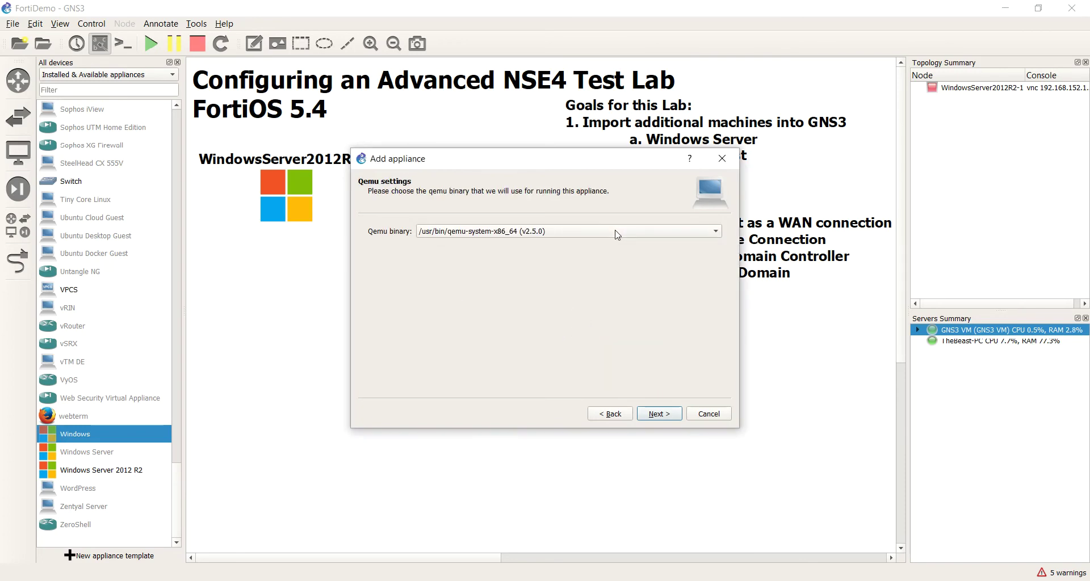
pyautogui.click(667, 415)
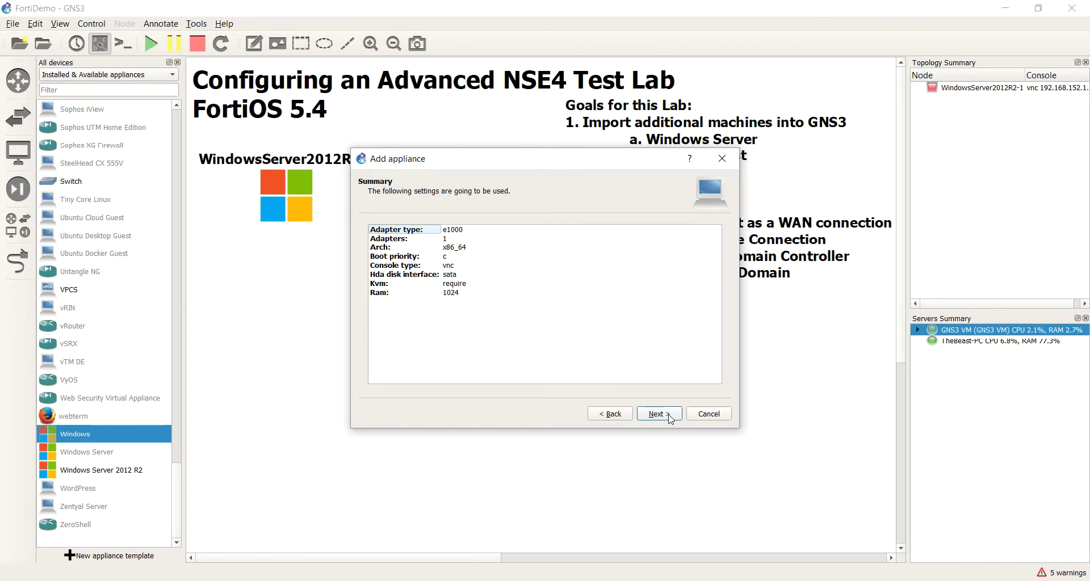
pyautogui.click(659, 419)
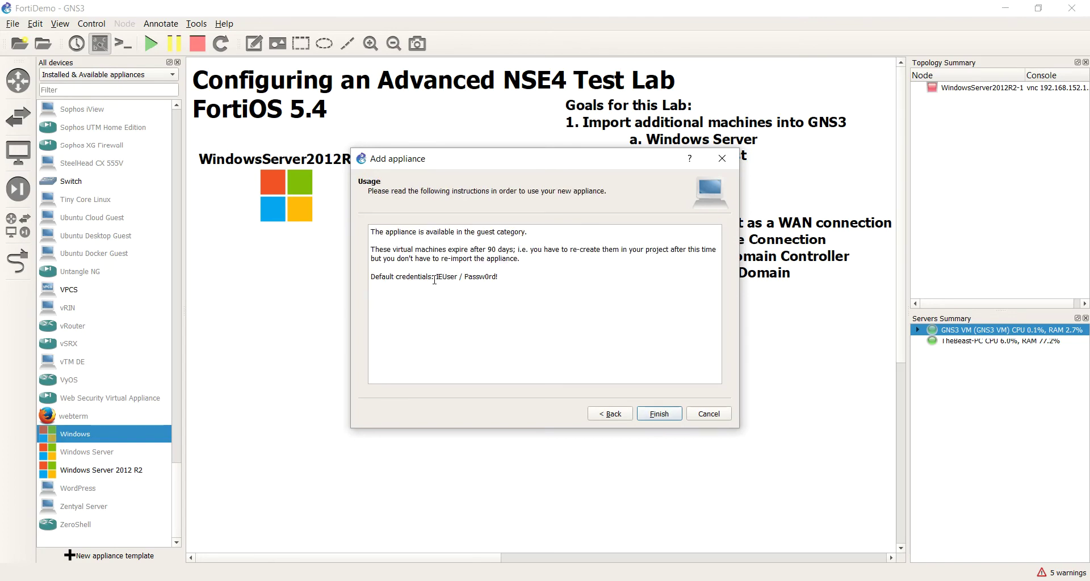
# Finish the wizard and acknowledge the Windows 10 appliance installation
pyautogui.moveTo(433, 278)
pyautogui.mouseDown()
pyautogui.moveTo(502, 279)
pyautogui.moveTo(438, 278)
pyautogui.mouseUp()
pyautogui.click(520, 289)
pyautogui.click(479, 297)
pyautogui.click(656, 413)
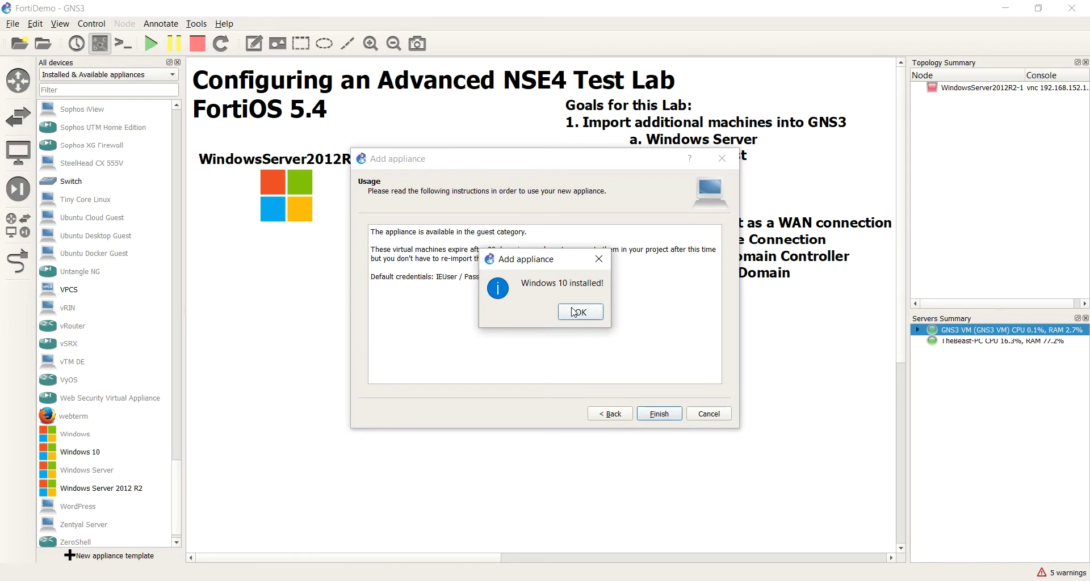
pyautogui.click(575, 312)
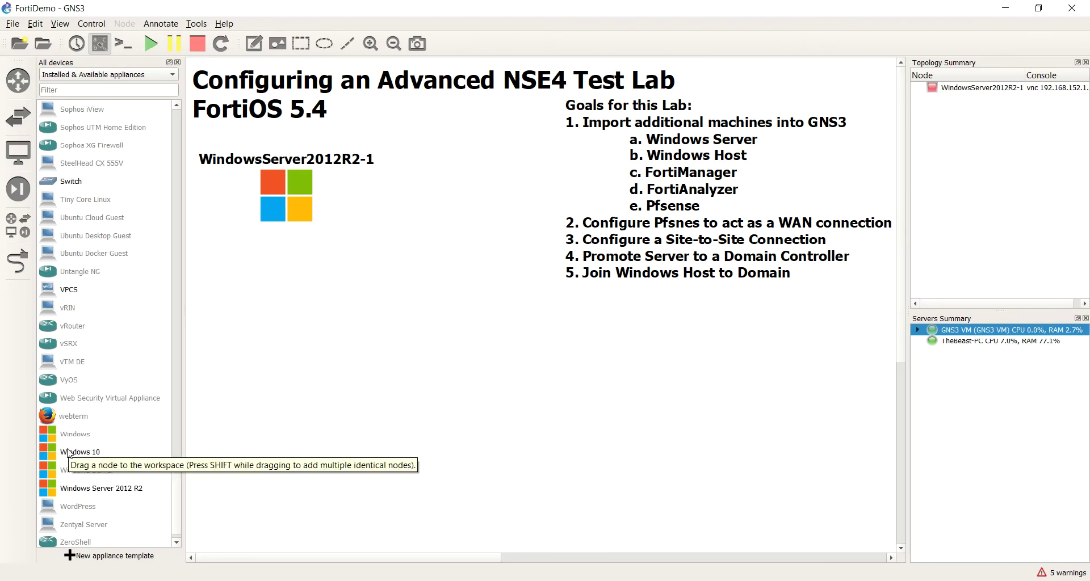
# Place a Windows10-1 node below Windows Server, start it and open its console
pyautogui.moveTo(67, 454); pyautogui.dragTo(311, 357)
pyautogui.rightClick(285, 357)
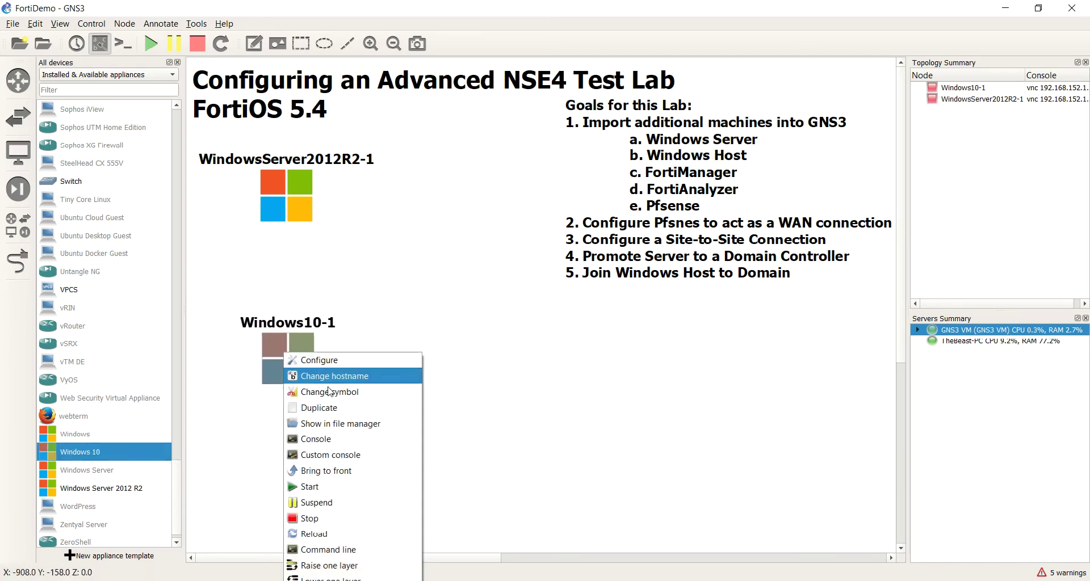
pyautogui.click(308, 487)
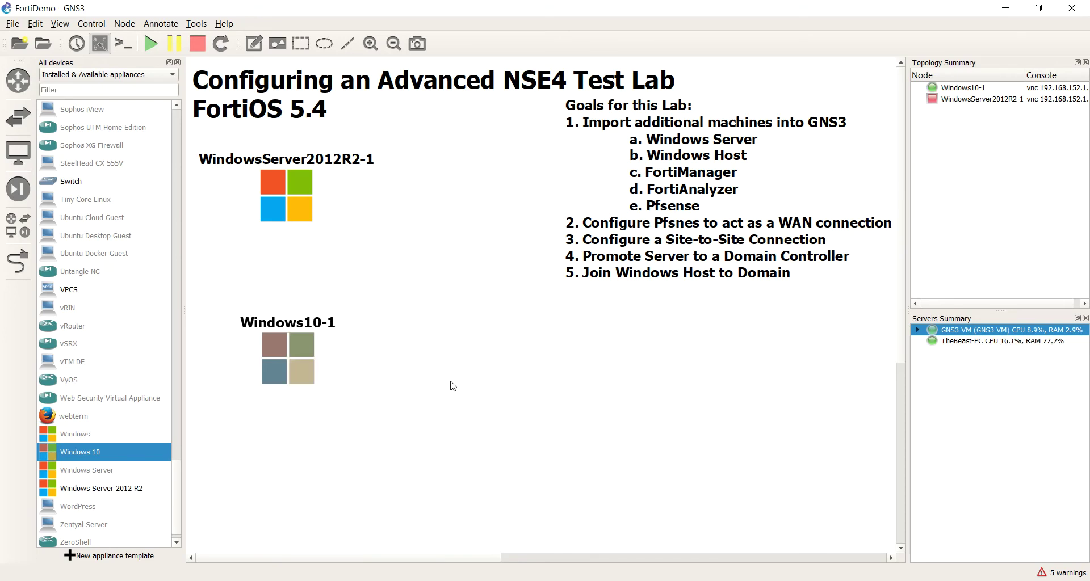
pyautogui.click(451, 384)
pyautogui.click(312, 355)
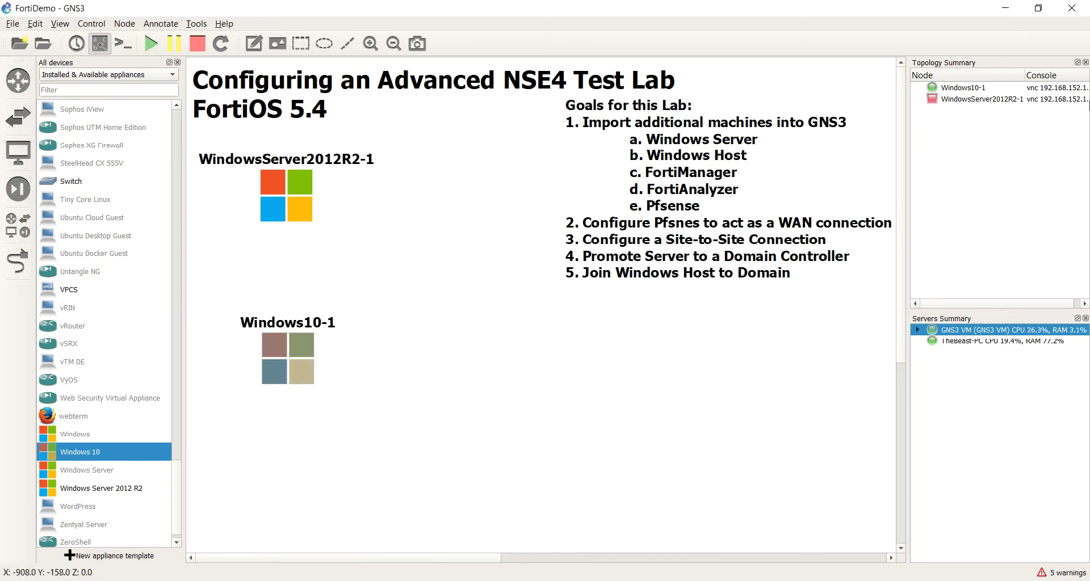
pyautogui.click(406, 430)
pyautogui.doubleClick(291, 356)
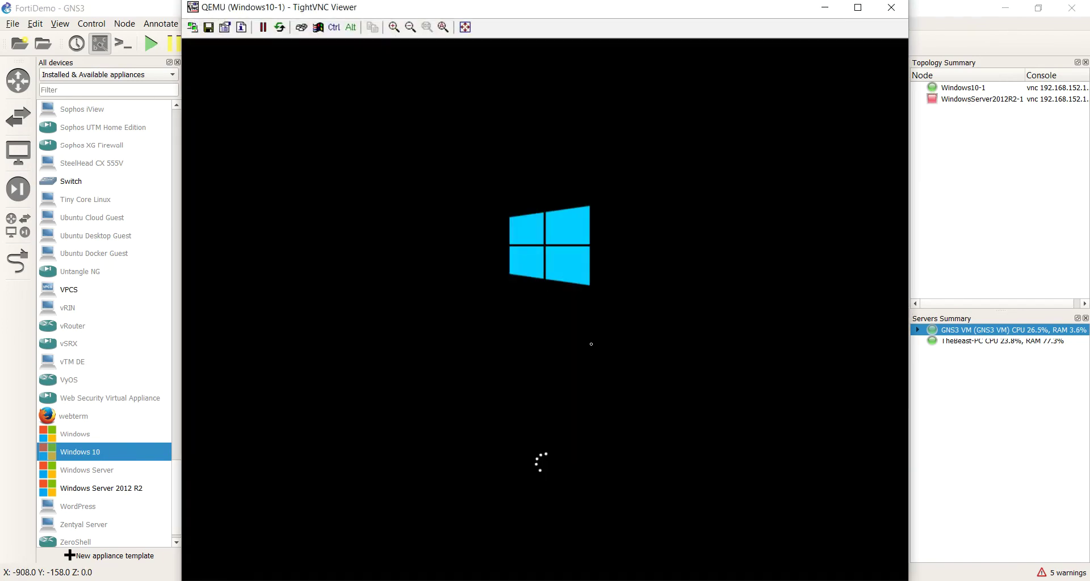
# Move the Windows10-1 console aside while Windows 10 boots to its Welcome screen
pyautogui.moveTo(455, 17)
pyautogui.mouseDown()
pyautogui.moveTo(591, 28)
pyautogui.moveTo(571, 44)
pyautogui.moveTo(582, 309)
pyautogui.moveTo(561, 477)
pyautogui.moveTo(471, 24)
pyautogui.mouseUp()
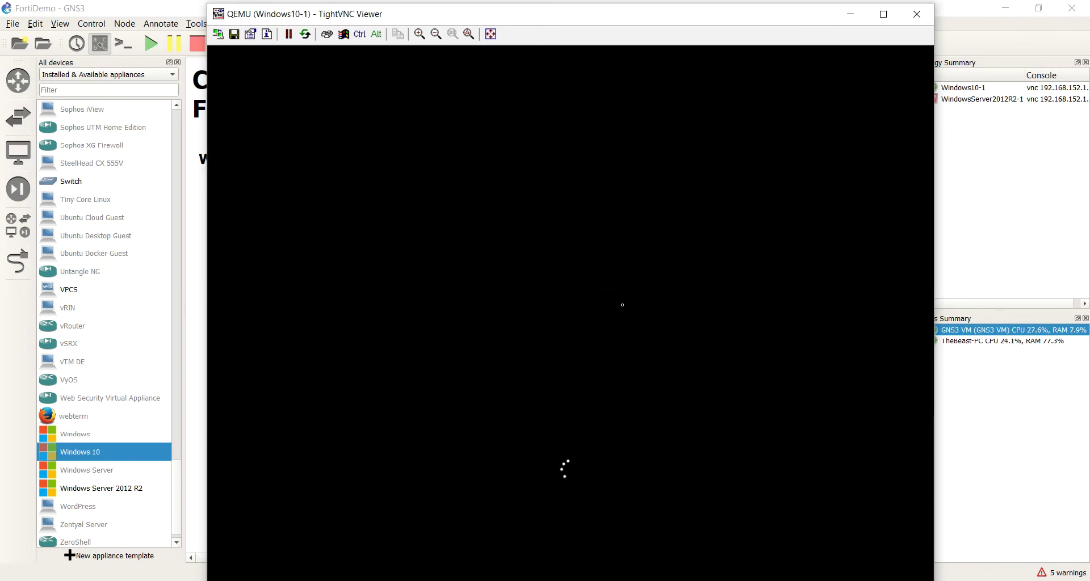
pyautogui.moveTo(537, 24); pyautogui.dragTo(728, 26)
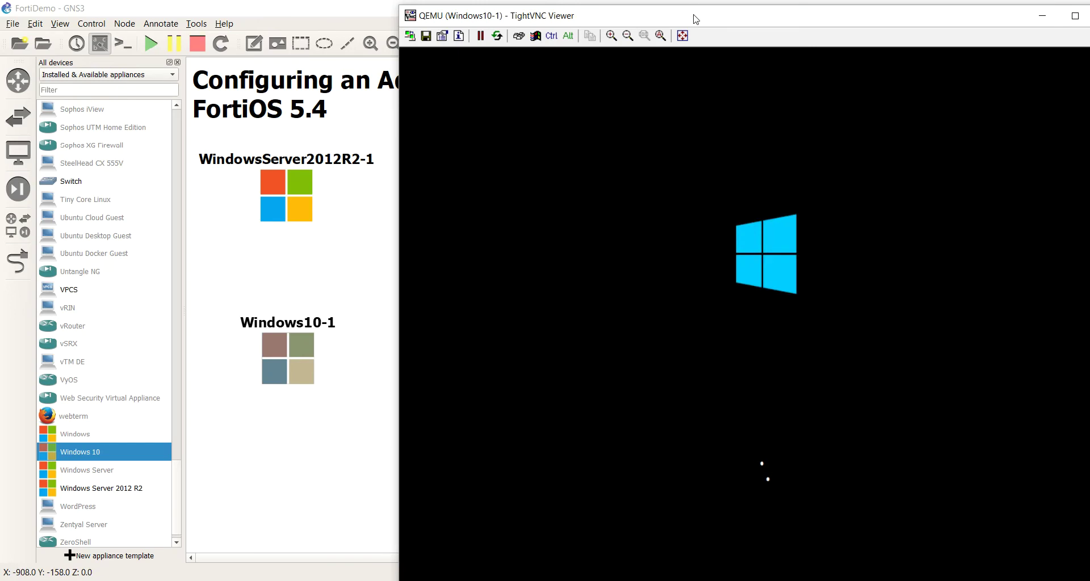
pyautogui.moveTo(695, 24); pyautogui.dragTo(639, 22)
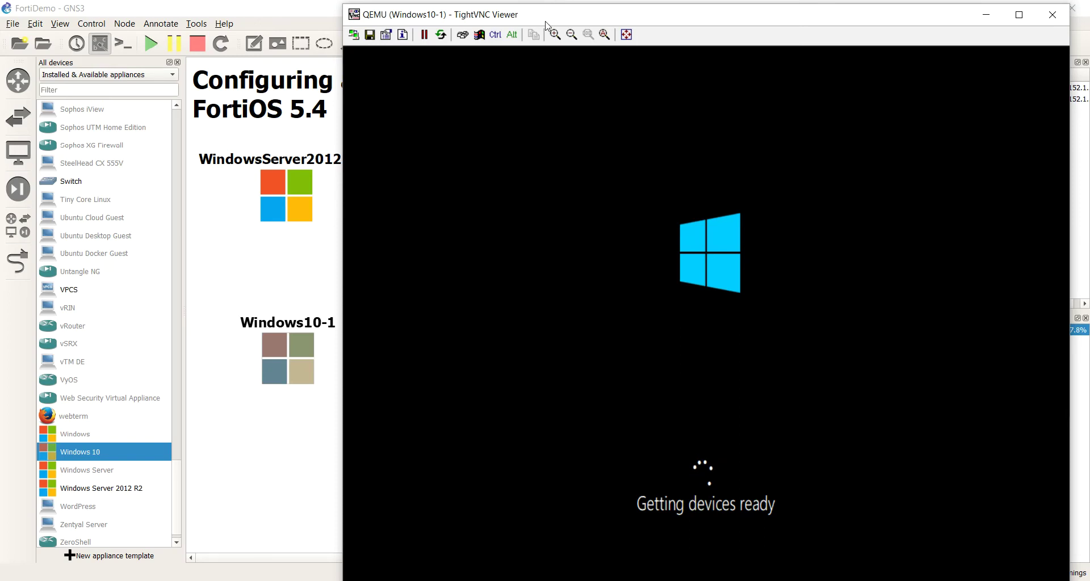
pyautogui.moveTo(549, 21); pyautogui.dragTo(459, 19)
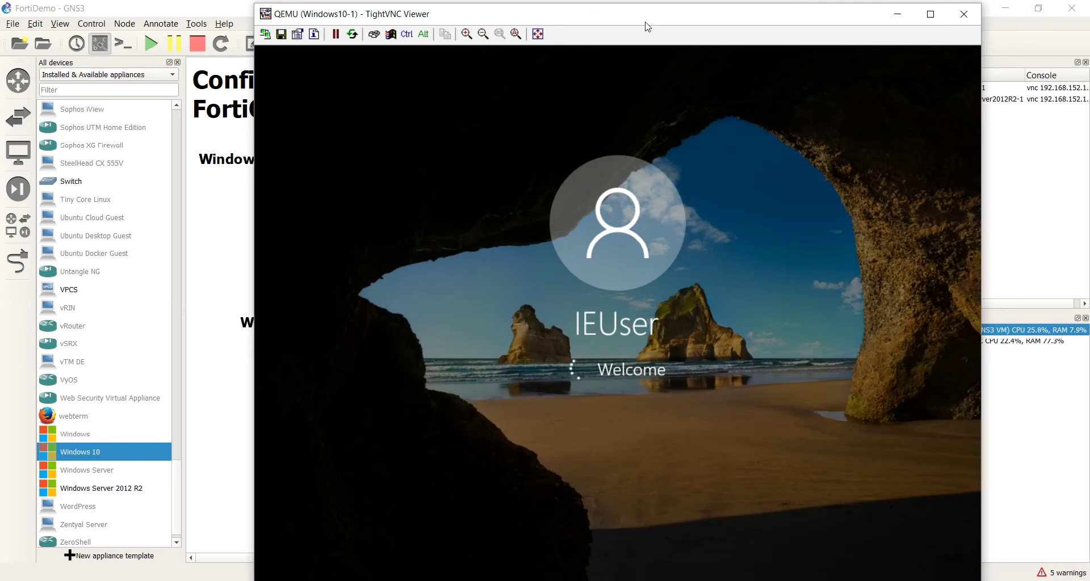
# Reposition the Windows10-1 console over the canvas while it signs in to the desktop
pyautogui.moveTo(645, 23); pyautogui.dragTo(739, 20)
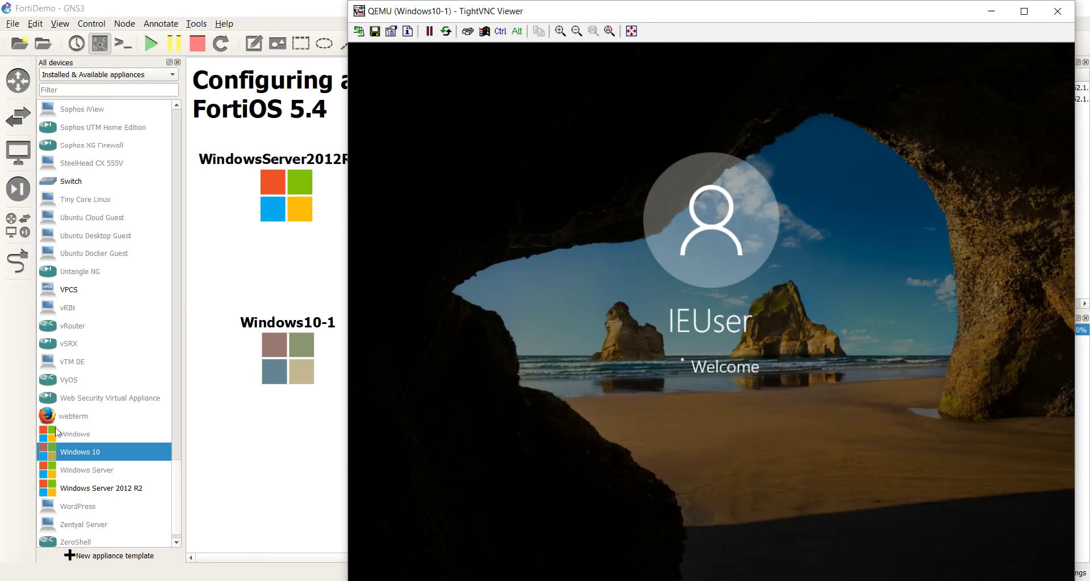
pyautogui.moveTo(601, 17); pyautogui.dragTo(367, 31)
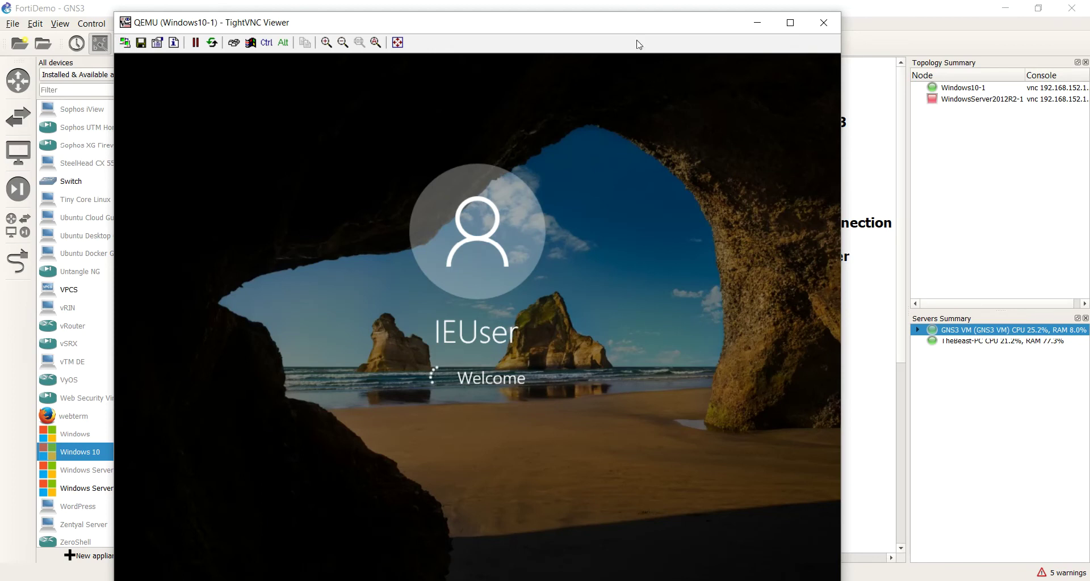
pyautogui.moveTo(637, 29)
pyautogui.mouseDown()
pyautogui.moveTo(615, 66)
pyautogui.moveTo(636, 77)
pyautogui.moveTo(728, 60)
pyautogui.moveTo(654, 36)
pyautogui.mouseUp()
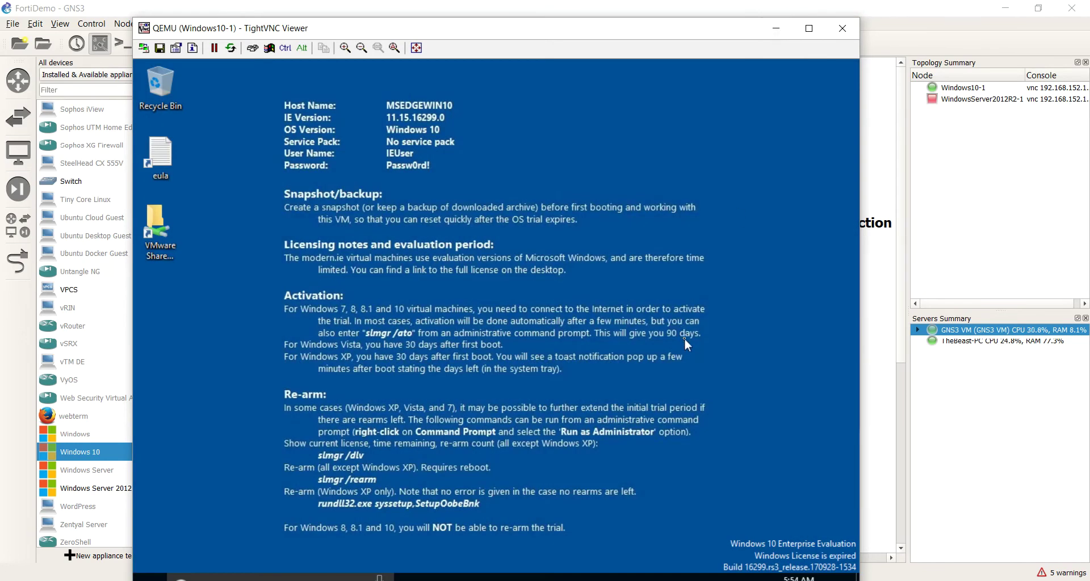
# Raise the Windows 10 console to reveal the guest taskbar, then minimize it
pyautogui.moveTo(655, 28); pyautogui.dragTo(658, 16)
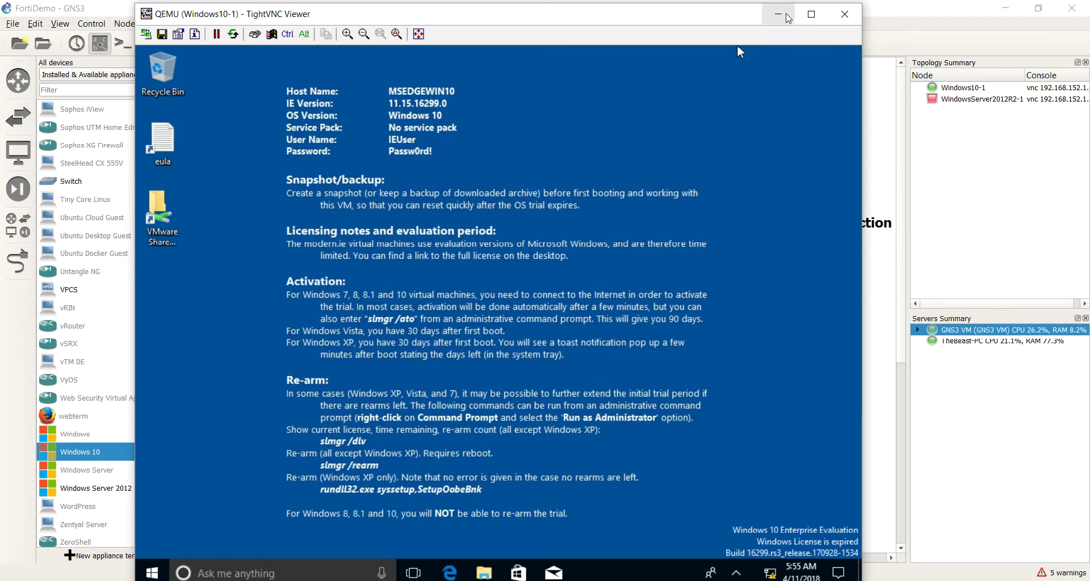
pyautogui.click(778, 14)
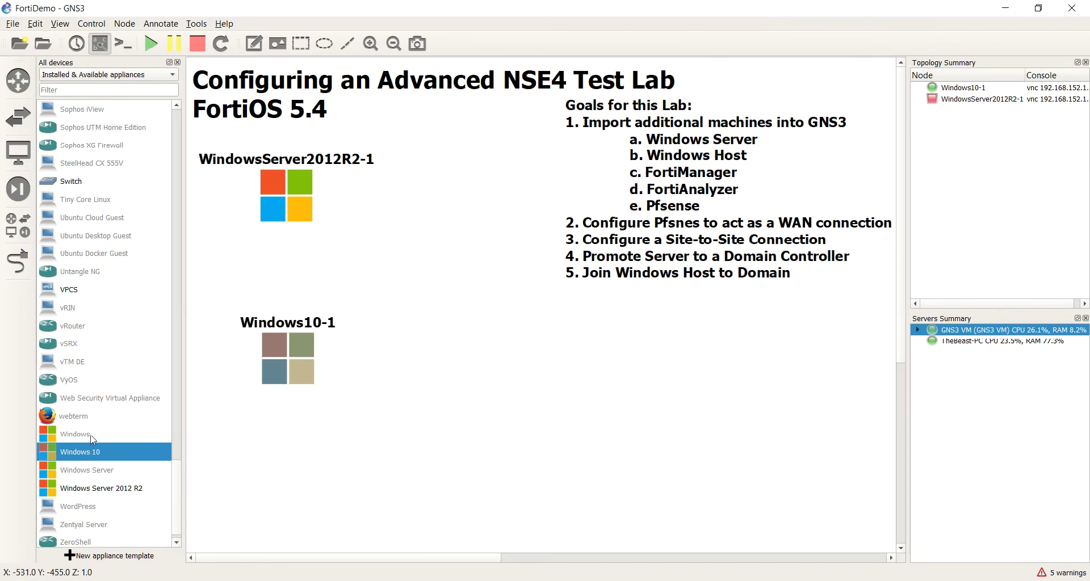
# Start the Windows appliance wizard and select Windows 7 w/ IE11, inspecting its IE11_-_Win7-disk1.vmdk file
pyautogui.moveTo(94, 435); pyautogui.dragTo(358, 429)
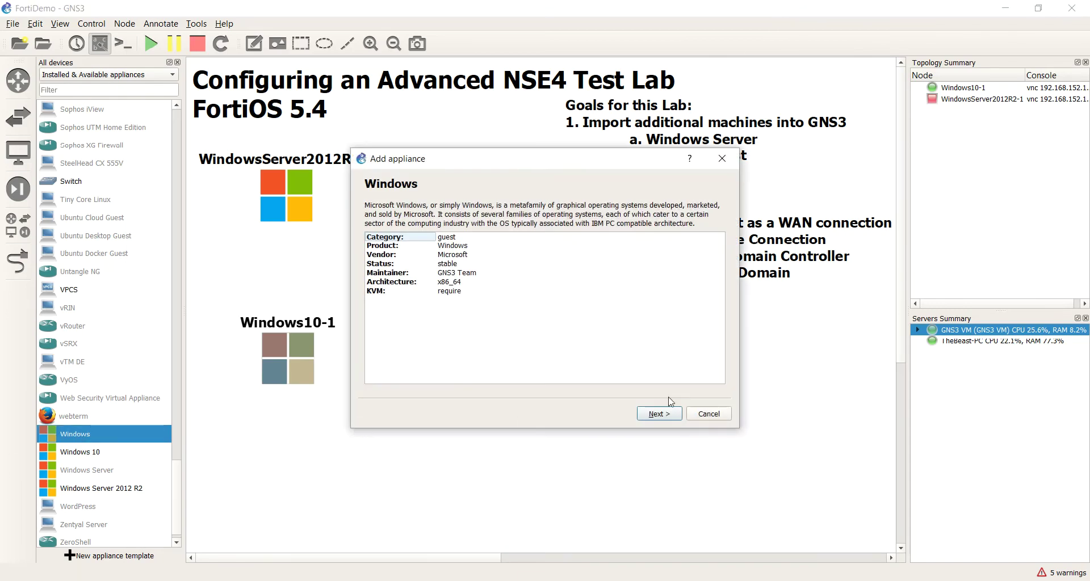
pyautogui.click(663, 418)
pyautogui.click(664, 418)
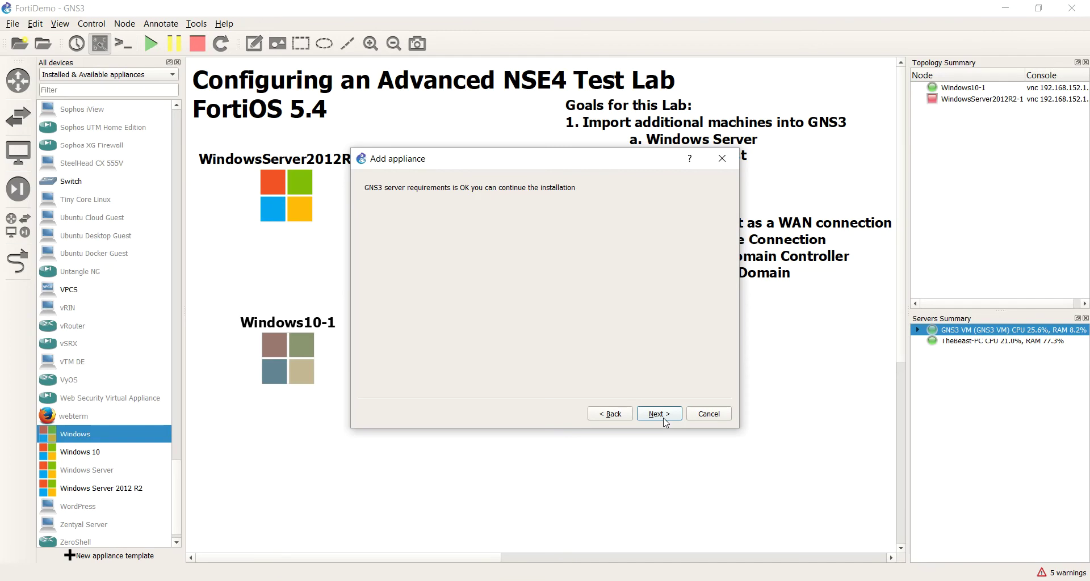
pyautogui.click(665, 419)
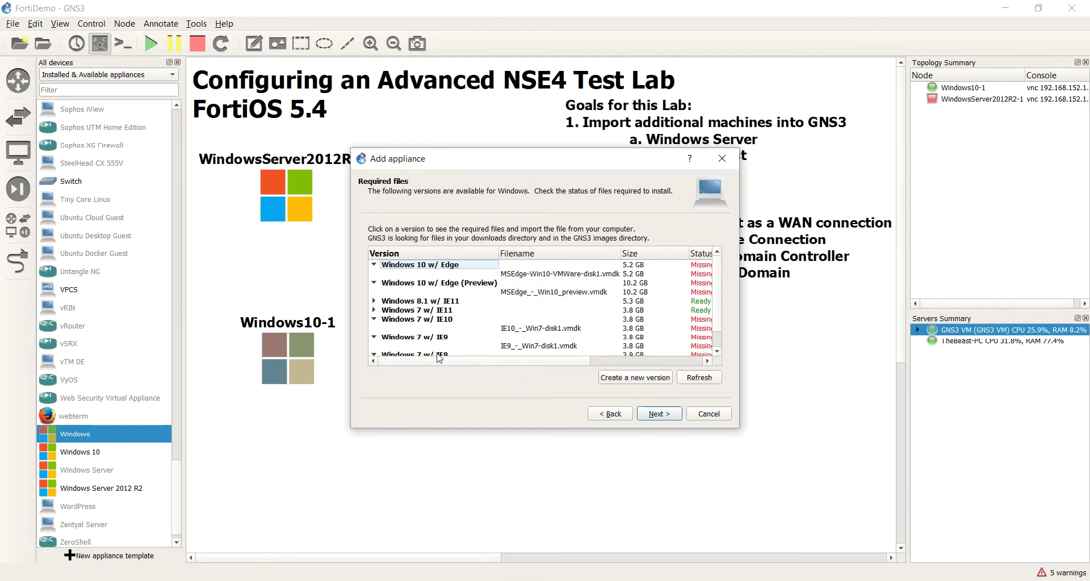
pyautogui.click(434, 311)
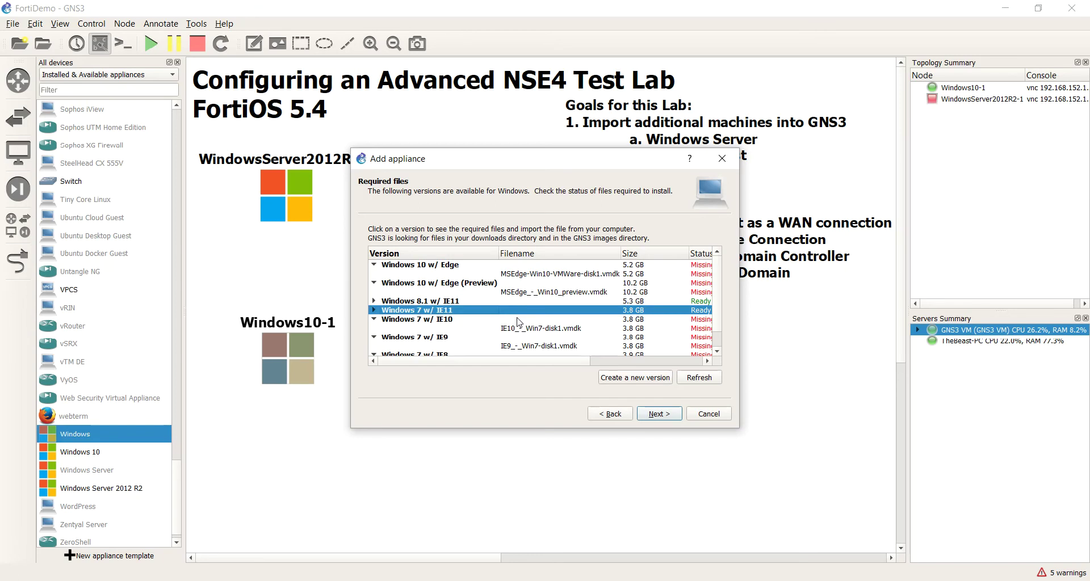
pyautogui.click(373, 310)
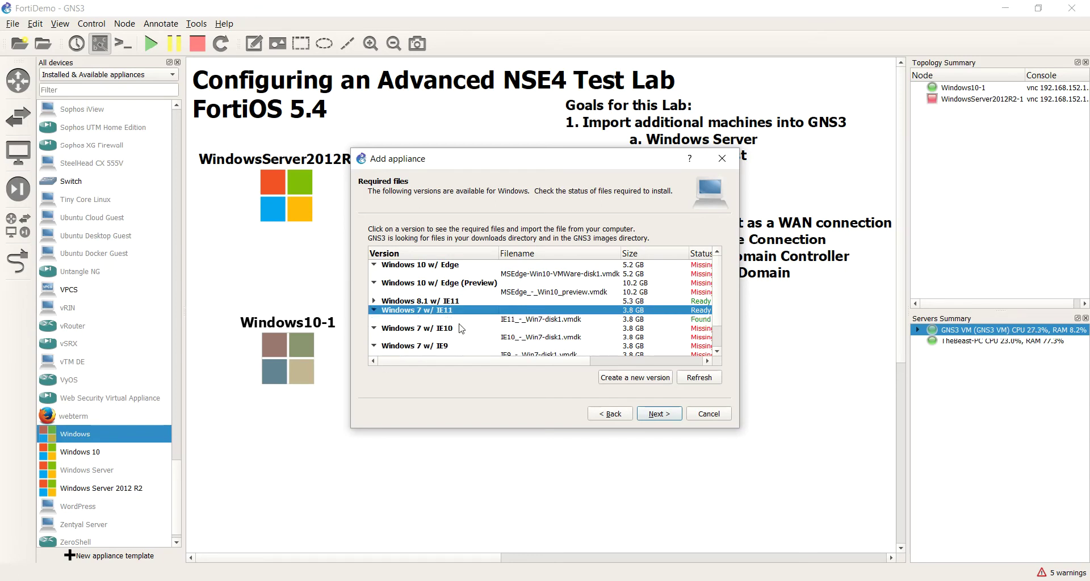
pyautogui.click(524, 319)
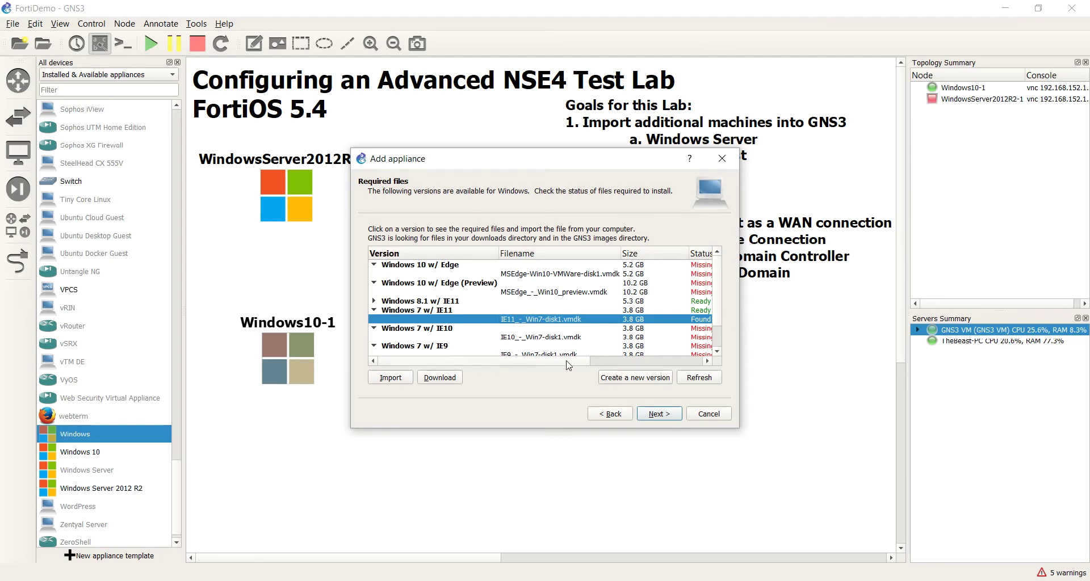
# Install Windows 7 w/ IE11 with the default qemu binary and finish the wizard
pyautogui.moveTo(568, 361); pyautogui.dragTo(475, 369)
pyautogui.click(606, 310)
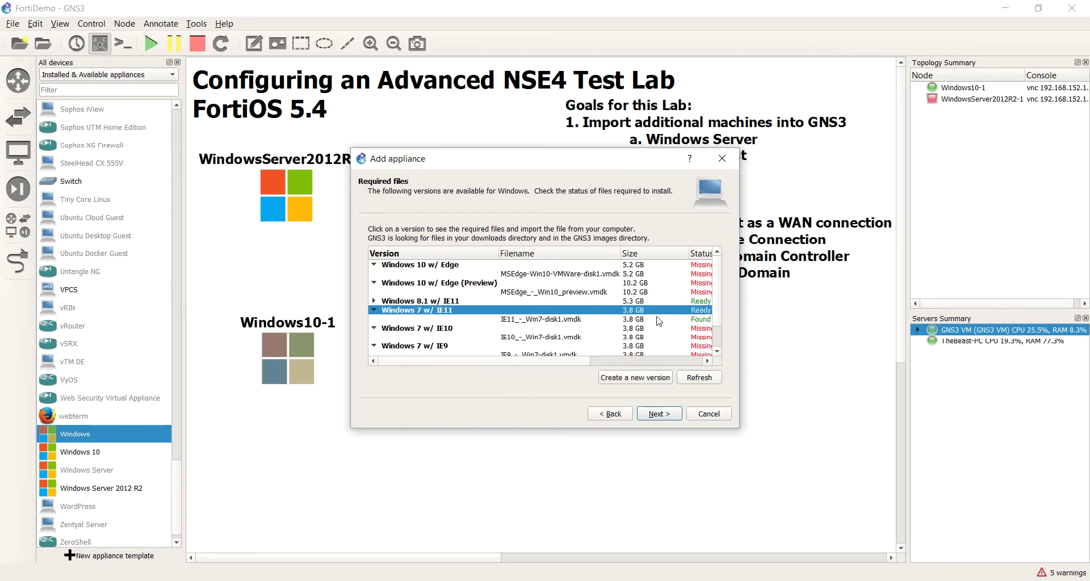
pyautogui.click(651, 408)
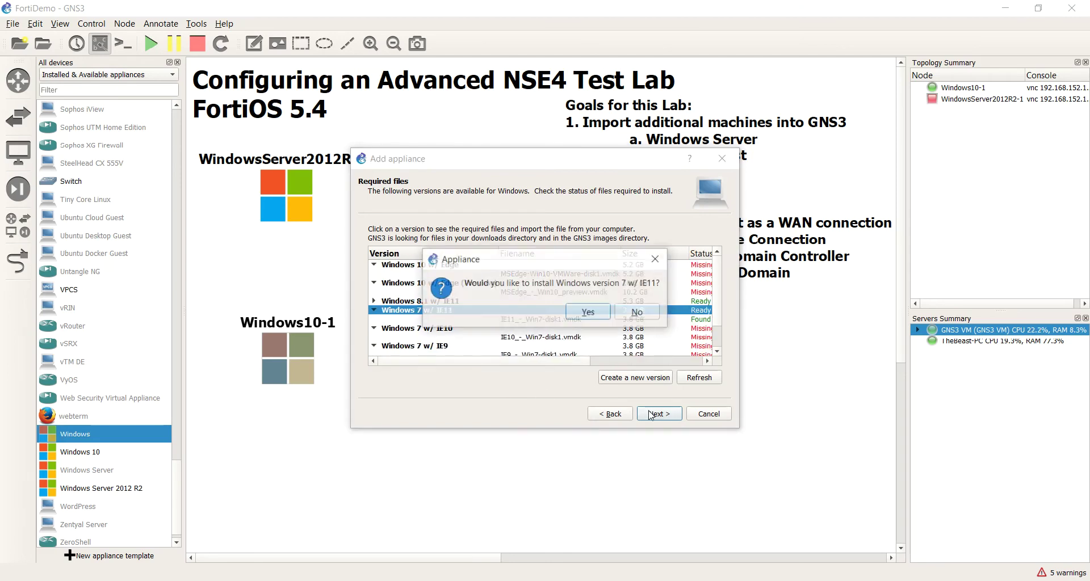
pyautogui.click(587, 320)
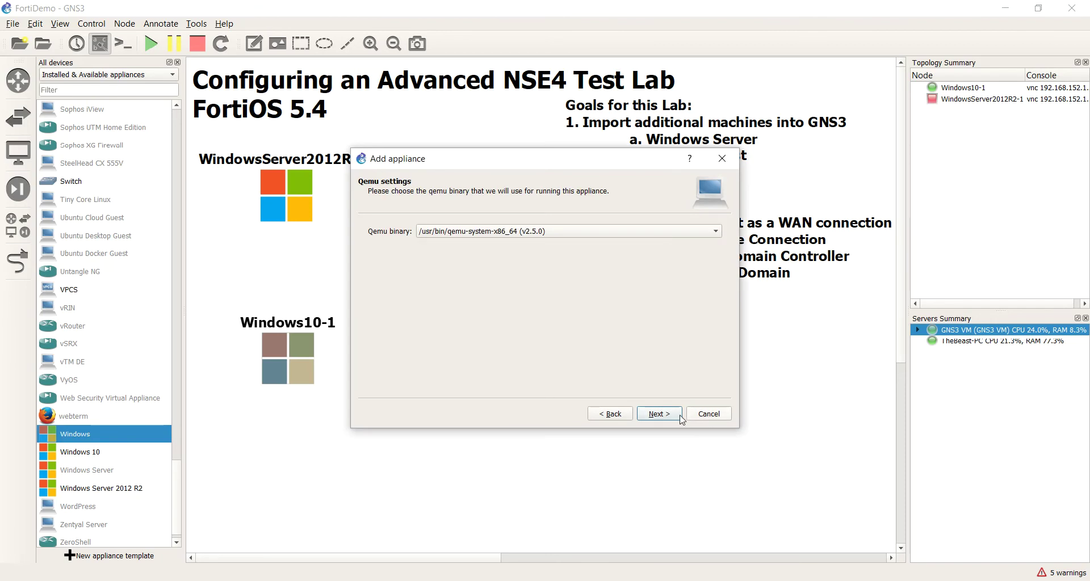
pyautogui.click(659, 419)
pyautogui.click(659, 421)
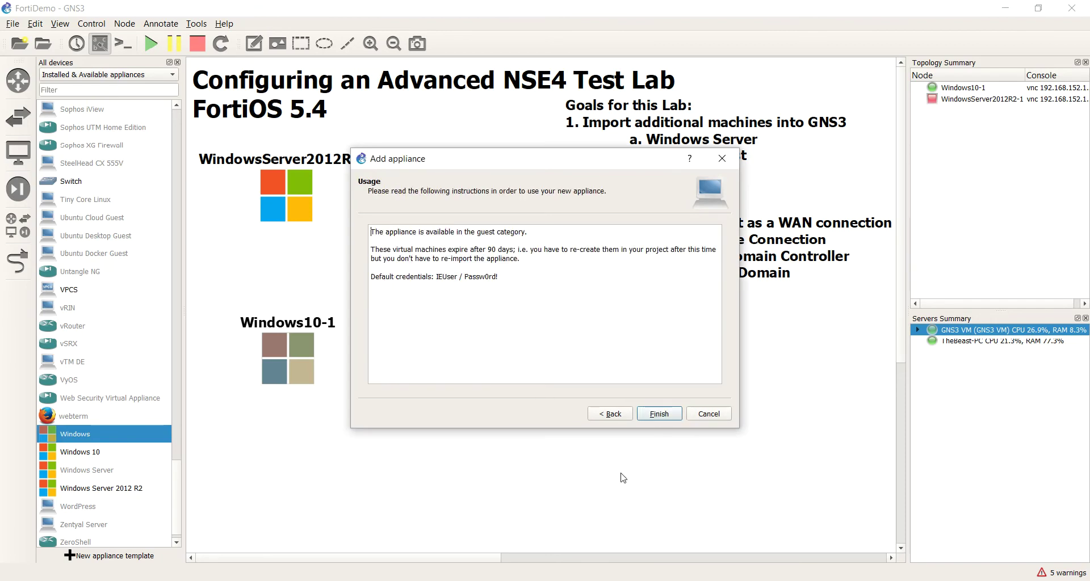
pyautogui.click(659, 414)
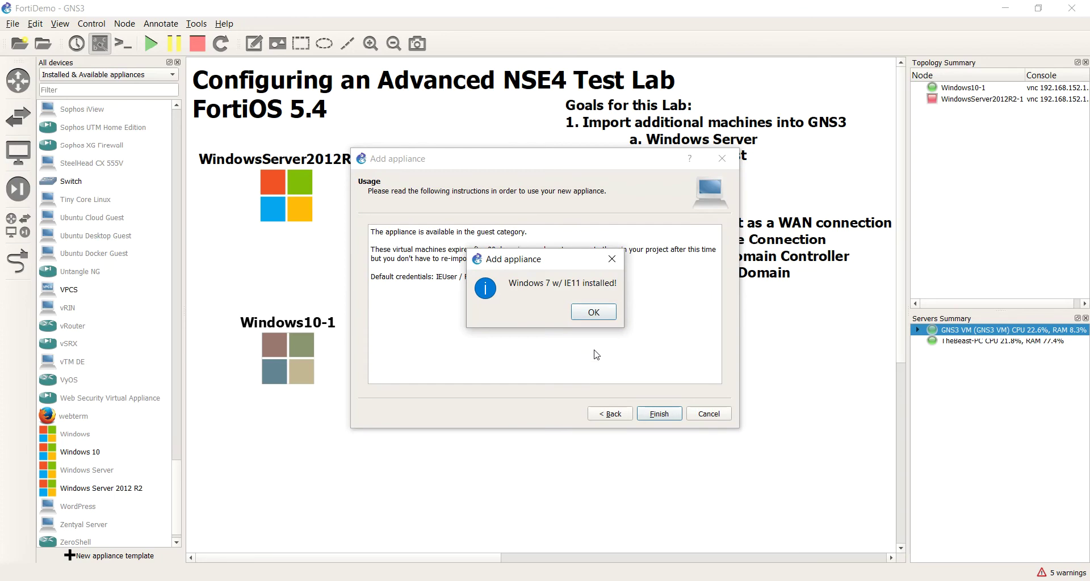
pyautogui.click(594, 314)
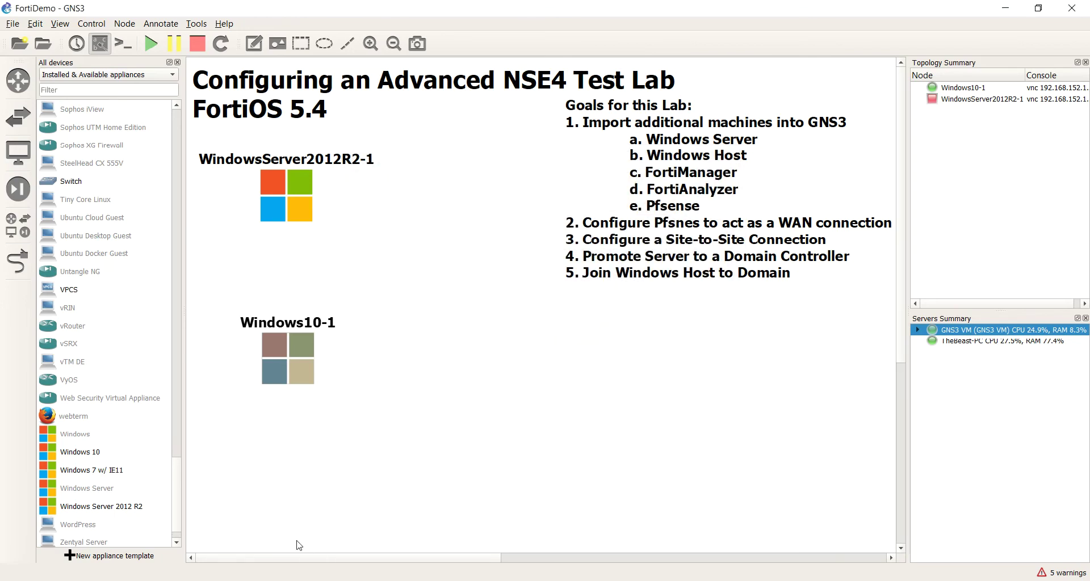
# Place a Windows 7 w/ IE11 node beside Windows10-1 and start it
pyautogui.click(99, 475)
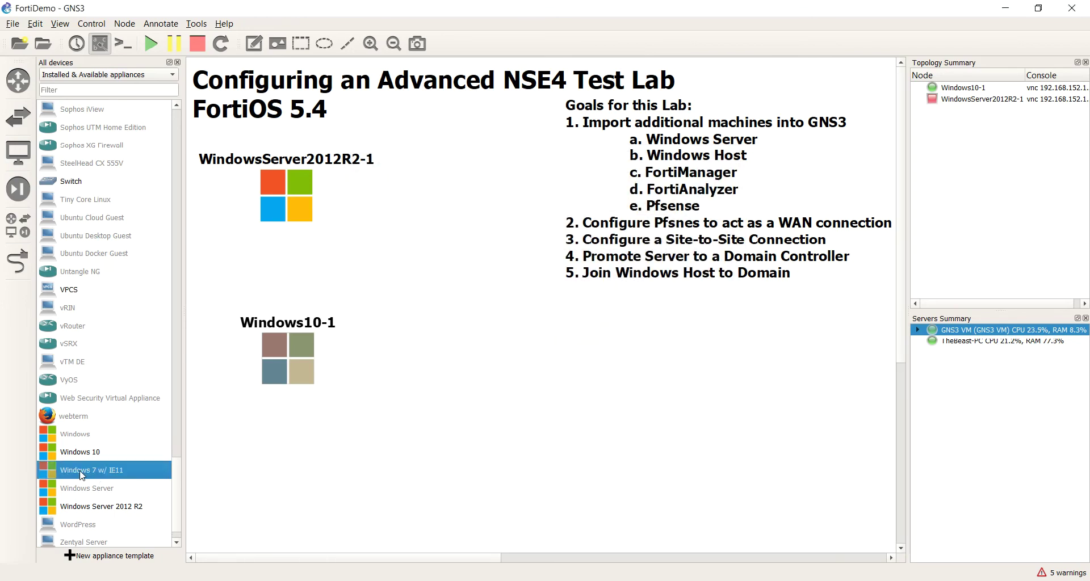
pyautogui.moveTo(81, 476); pyautogui.dragTo(458, 360)
pyautogui.rightClick(458, 360)
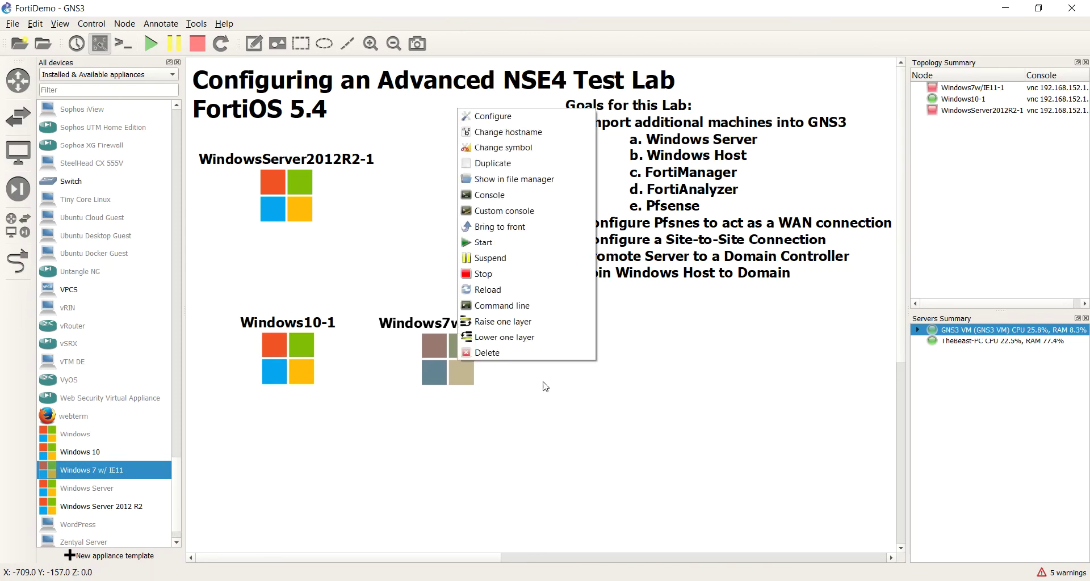
pyautogui.click(469, 243)
# Open the Windows7w/IE11-1 node's VNC console
pyautogui.click(597, 442)
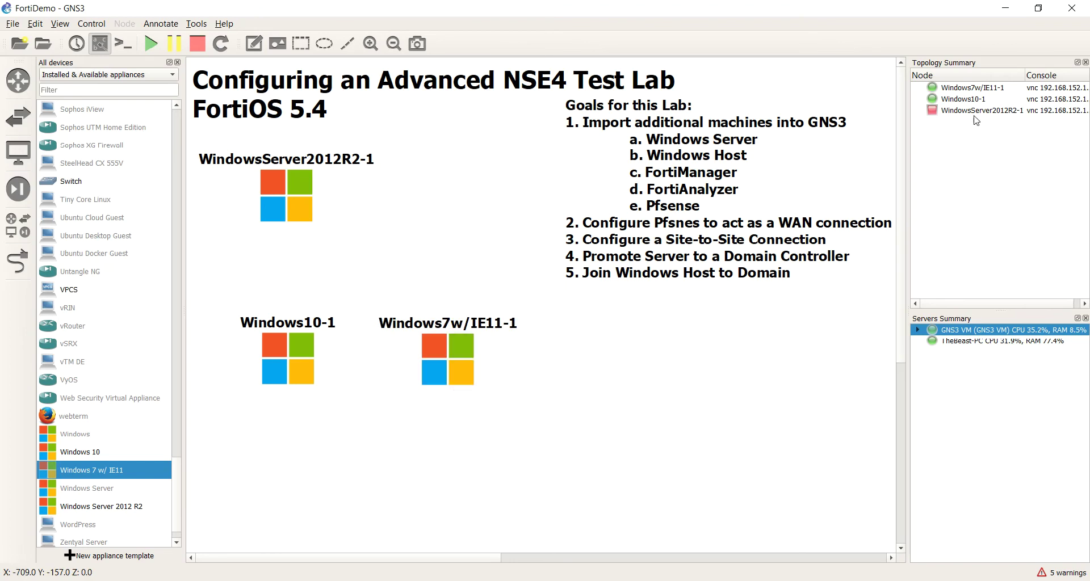
pyautogui.moveTo(429, 366)
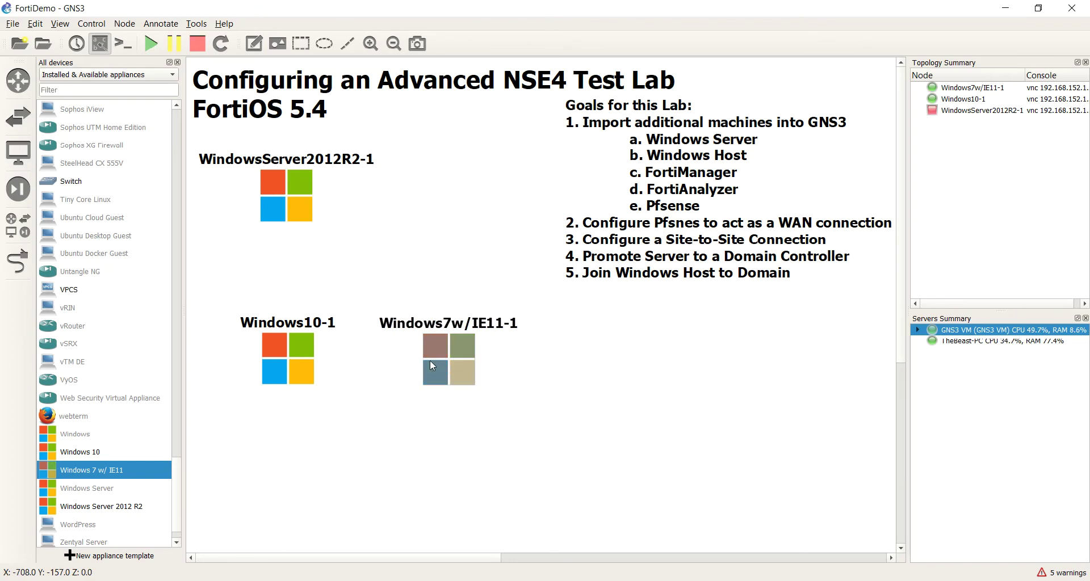
pyautogui.doubleClick(431, 360)
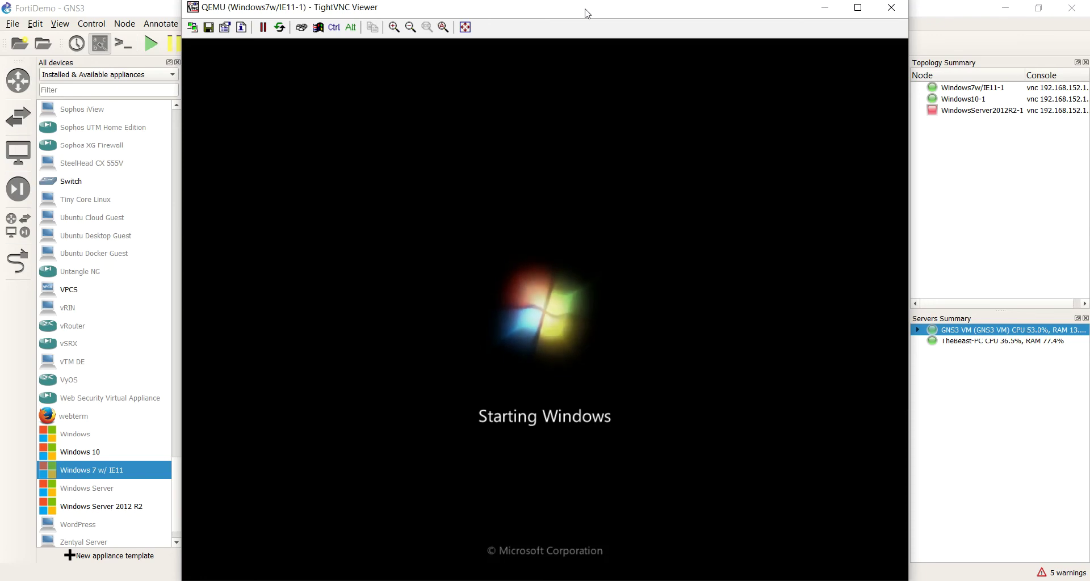
# Move the Windows 7 console to the right, uncovering the Windows 10 desktop
pyautogui.moveTo(584, 12); pyautogui.dragTo(769, 11)
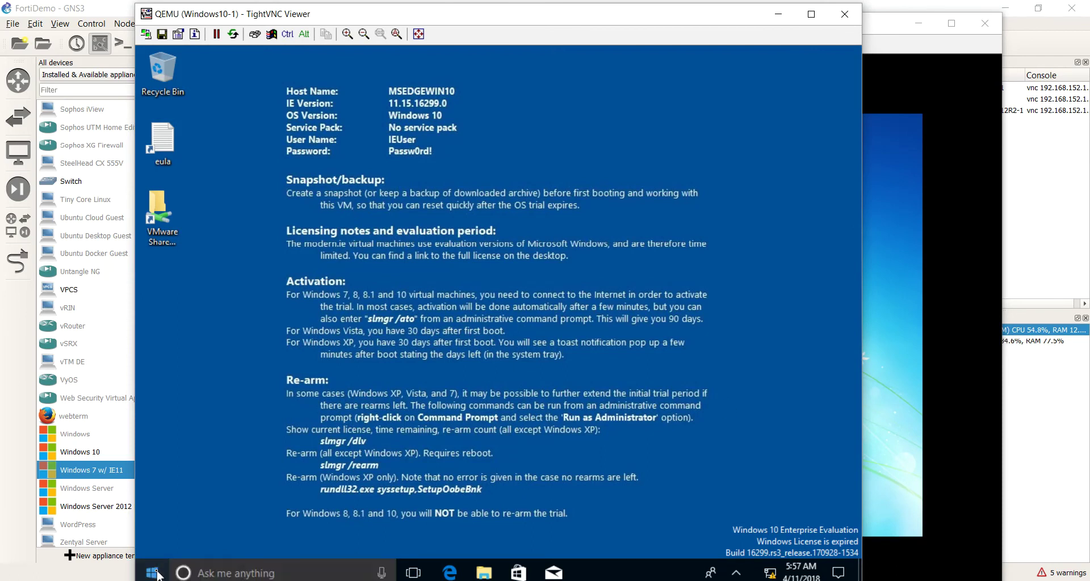
# Open and close the Windows 10 guest's start menu, then close the Windows 10 console
pyautogui.click(154, 573)
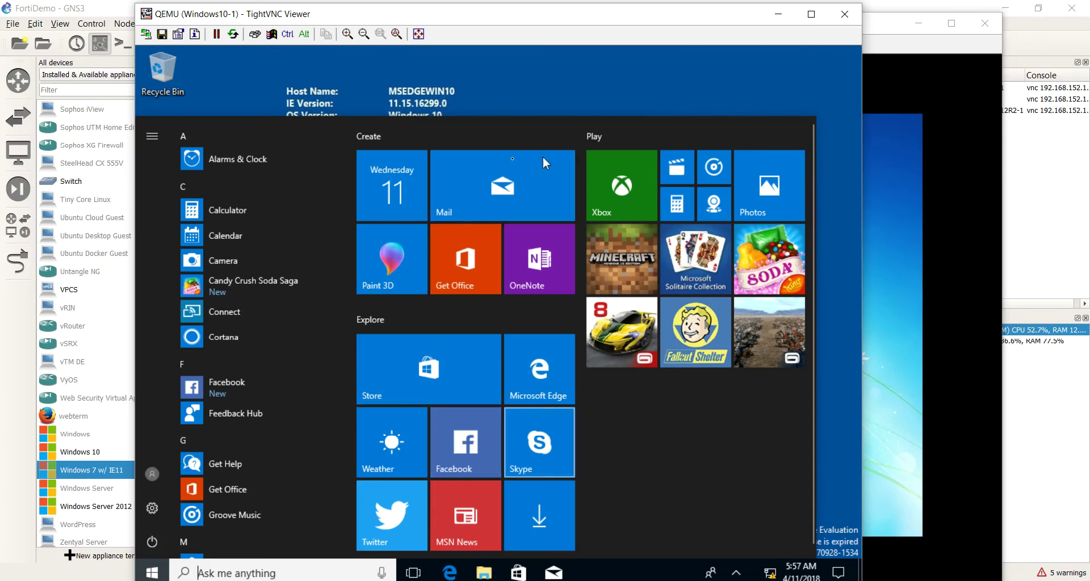
pyautogui.click(533, 84)
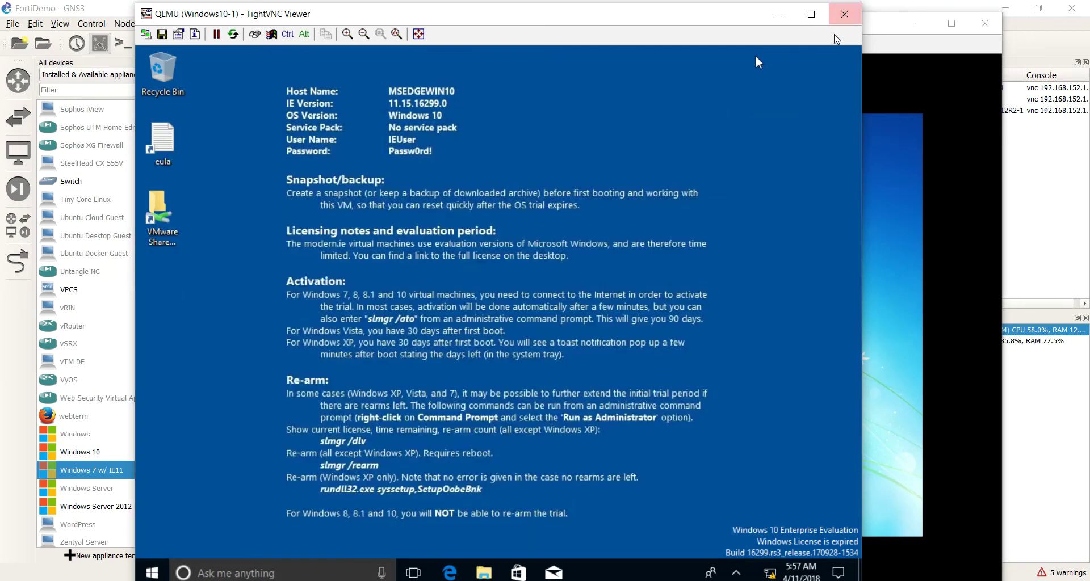
pyautogui.click(852, 18)
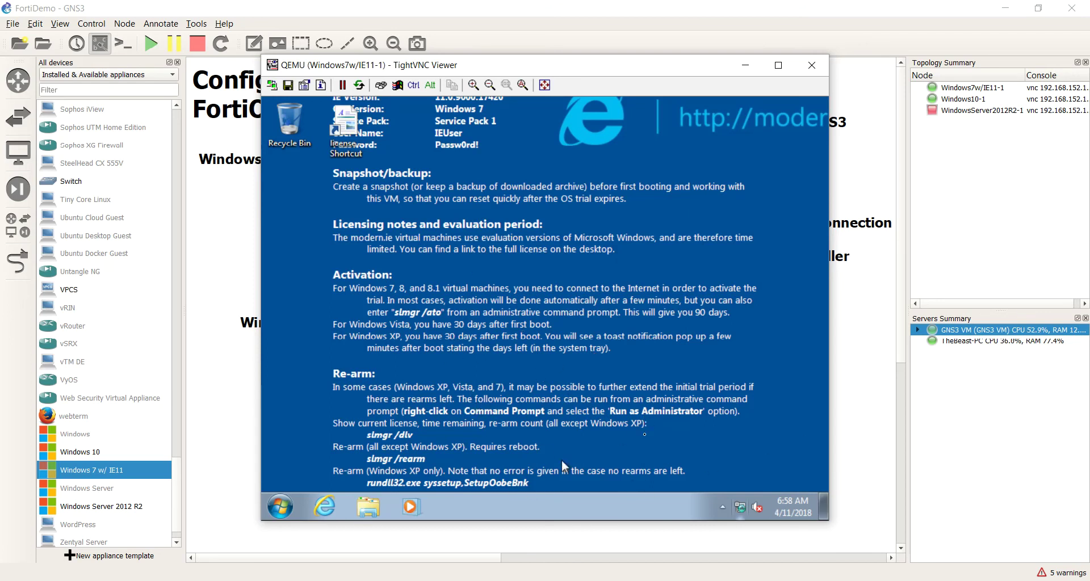
# Open the Windows10-1 console and shut down the Windows 10 guest
pyautogui.moveTo(421, 63); pyautogui.dragTo(643, 30)
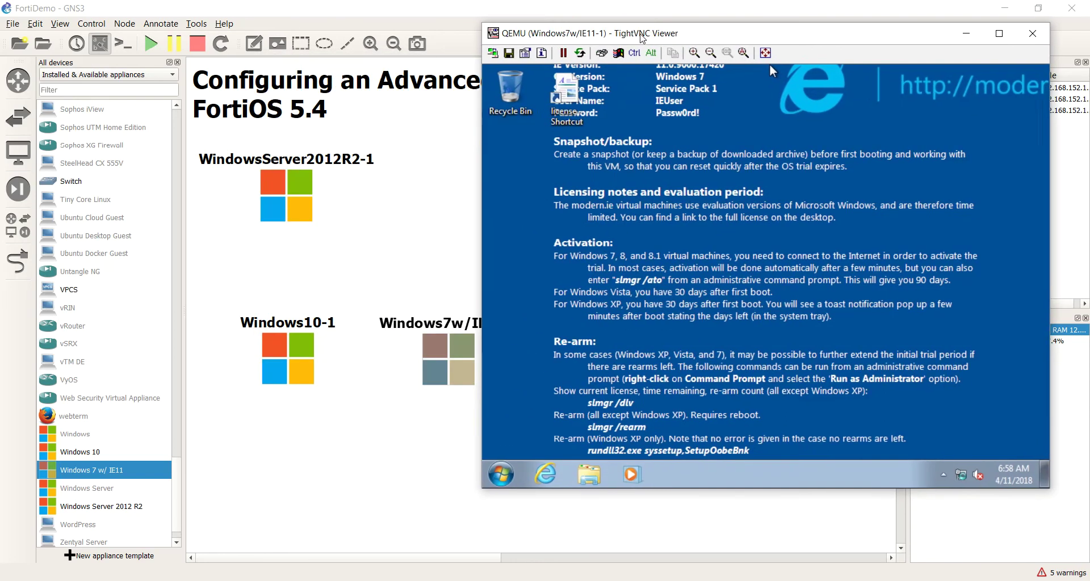
pyautogui.doubleClick(298, 354)
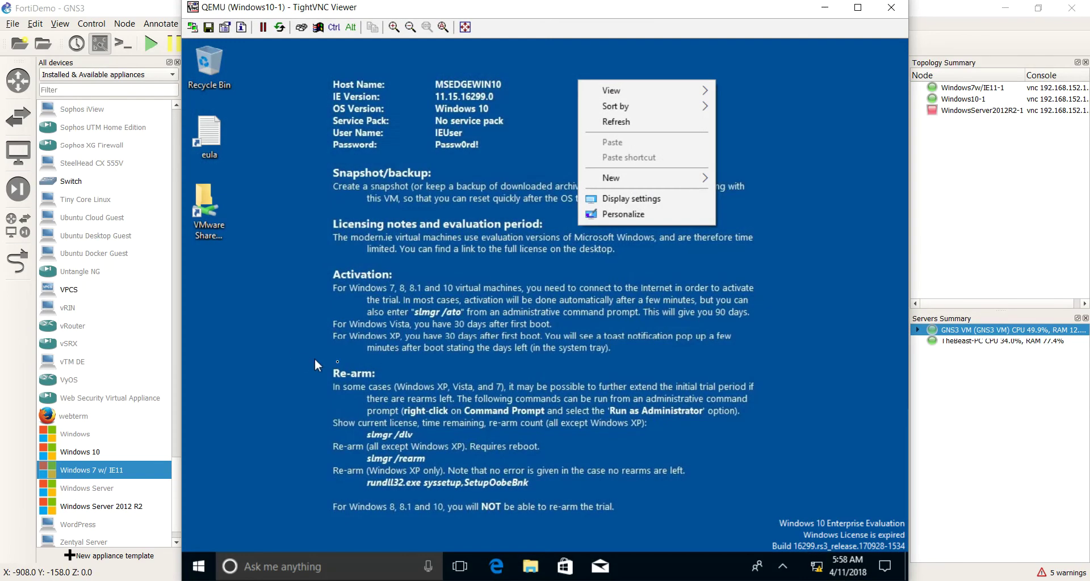
pyautogui.click(391, 374)
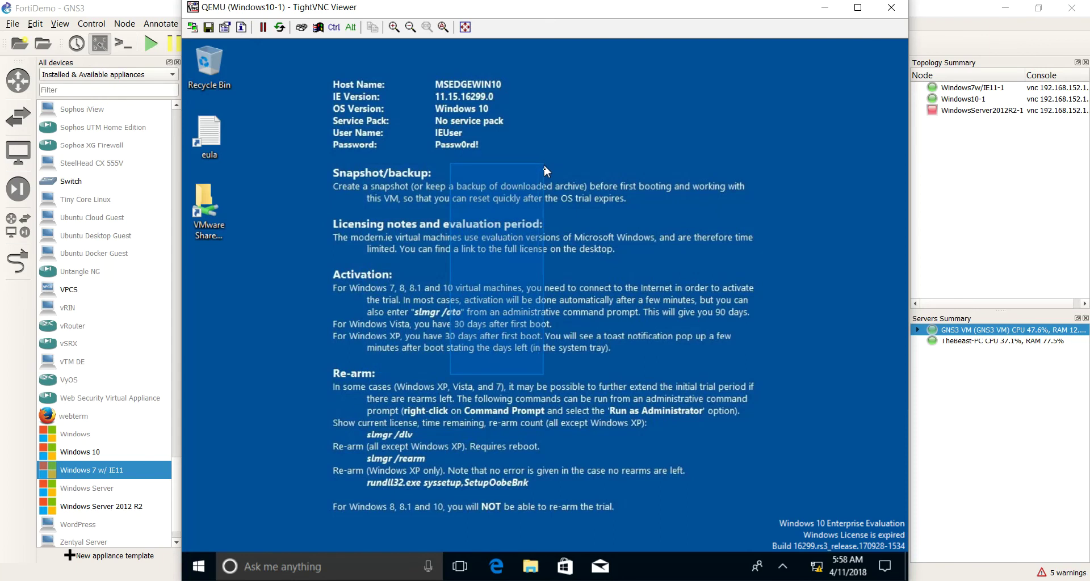
pyautogui.rightClick(208, 569)
pyautogui.moveTo(375, 523)
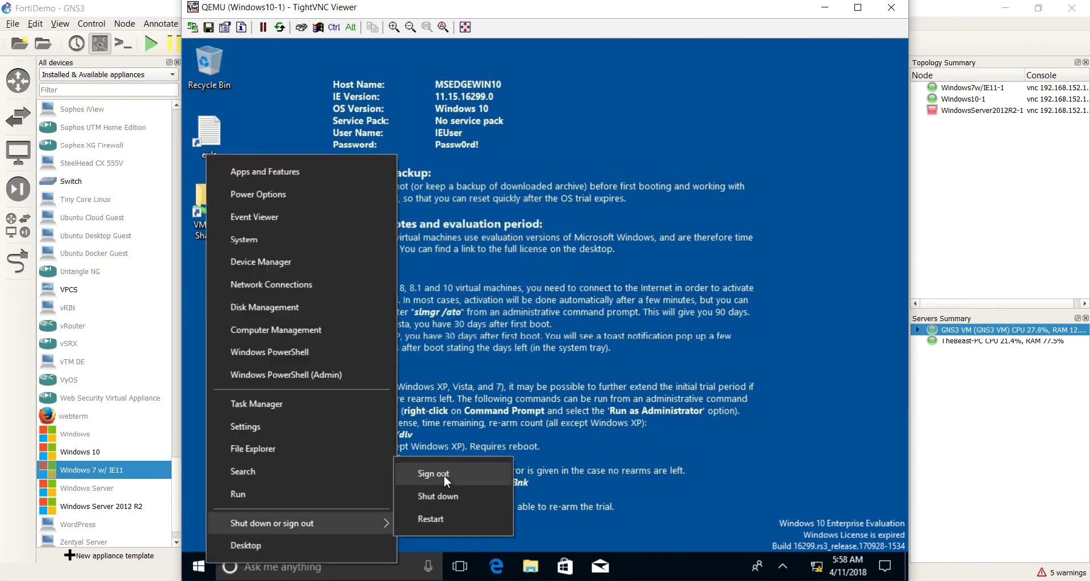
pyautogui.click(448, 499)
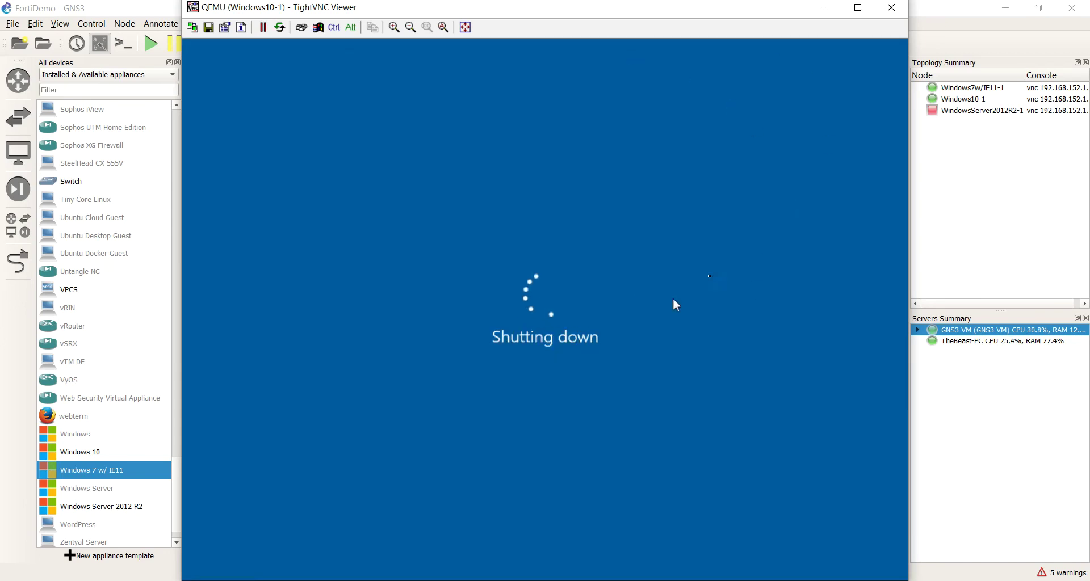
# Close the Windows 10 console and move Windows10-1 to the right of the server node
pyautogui.moveTo(538, 15); pyautogui.dragTo(415, 110)
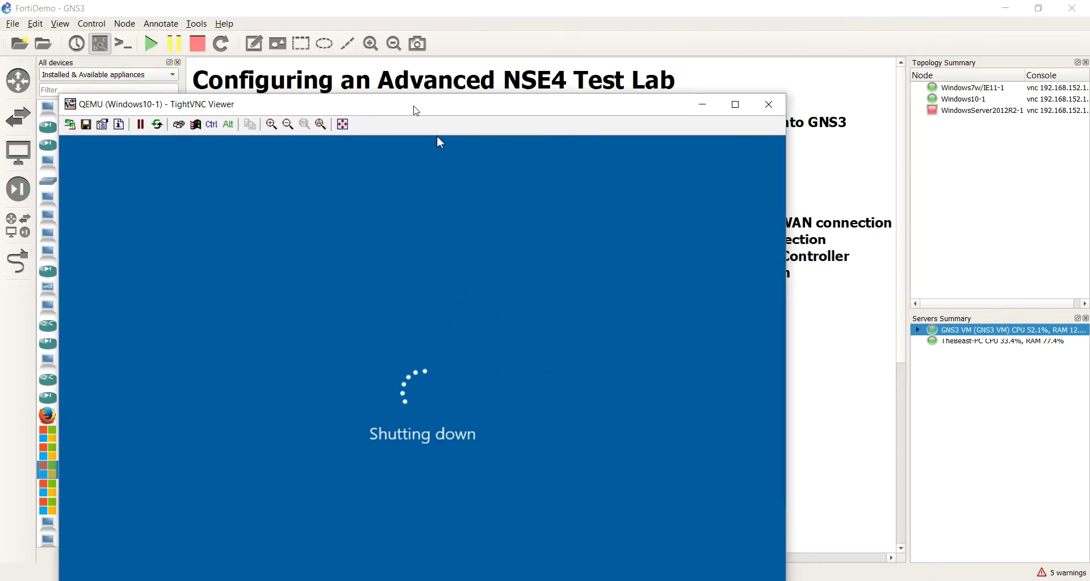
pyautogui.click(769, 104)
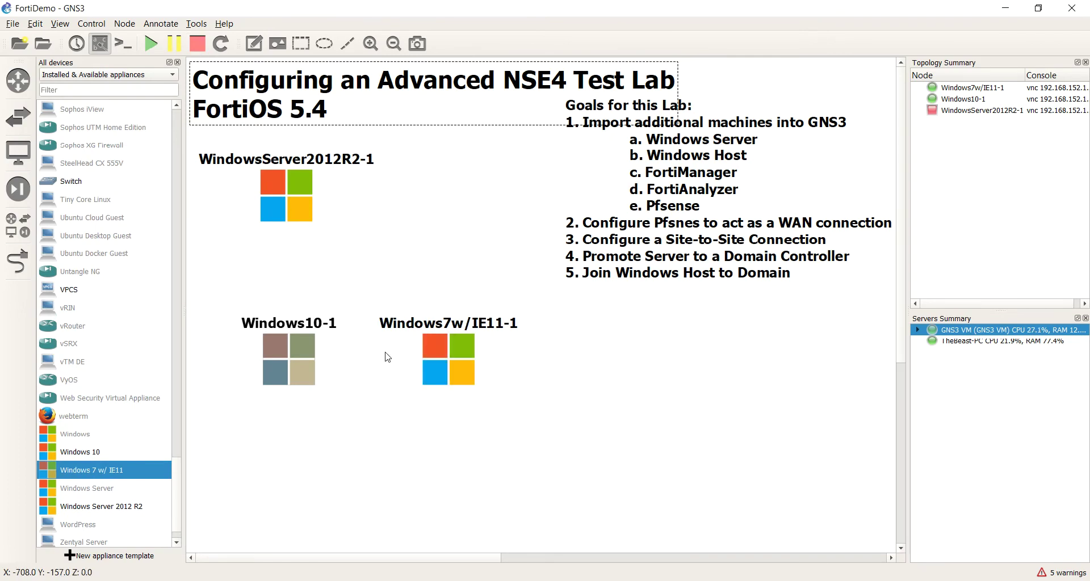
pyautogui.moveTo(280, 359); pyautogui.dragTo(380, 230)
pyautogui.click(402, 426)
pyautogui.moveTo(467, 343); pyautogui.dragTo(294, 279)
pyautogui.doubleClick(295, 279)
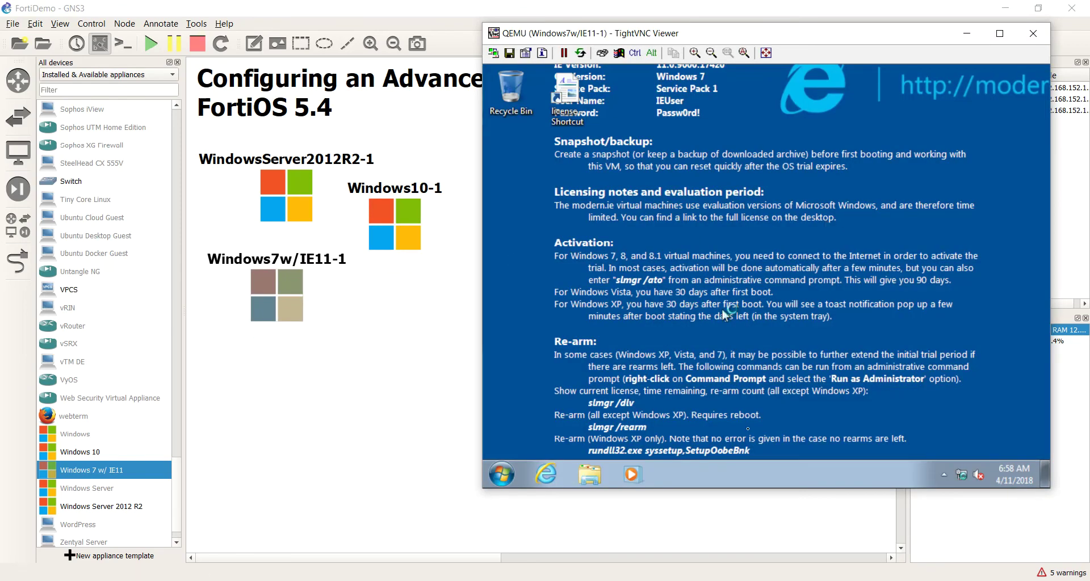
pyautogui.click(481, 155)
# Run the appliance wizard on the GNS3 VM, choosing Windows 8.1 w/ IE11, and start uploading its disk image
pyautogui.doubleClick(86, 438)
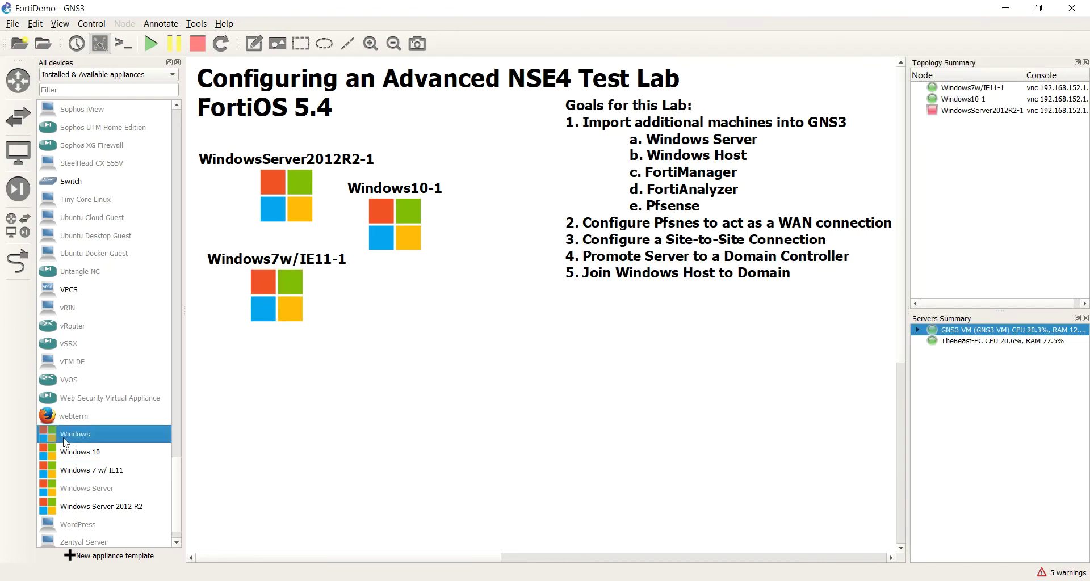
pyautogui.click(670, 415)
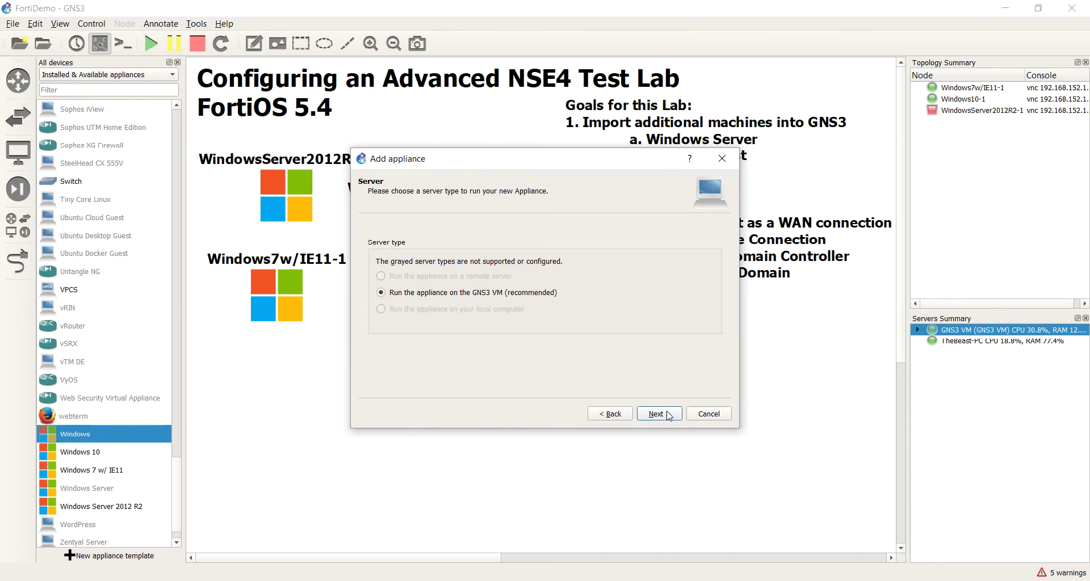
pyautogui.click(659, 414)
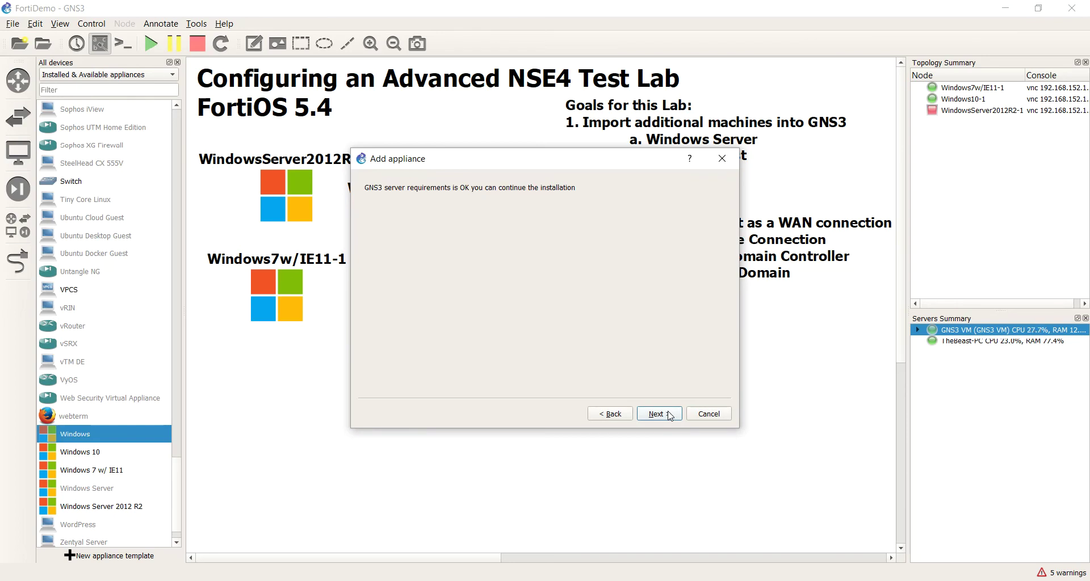
pyautogui.click(670, 415)
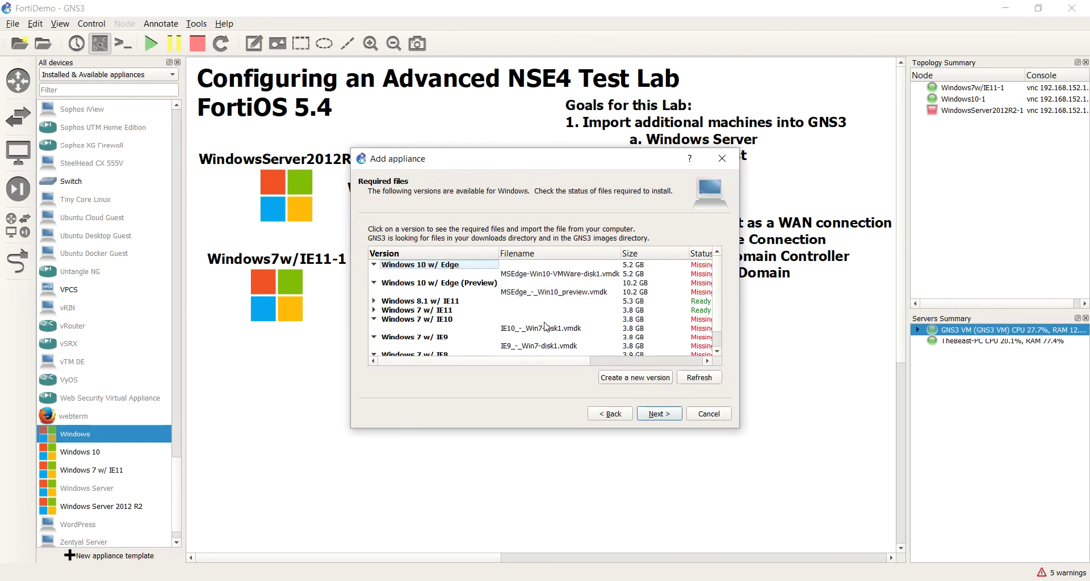
pyautogui.click(566, 302)
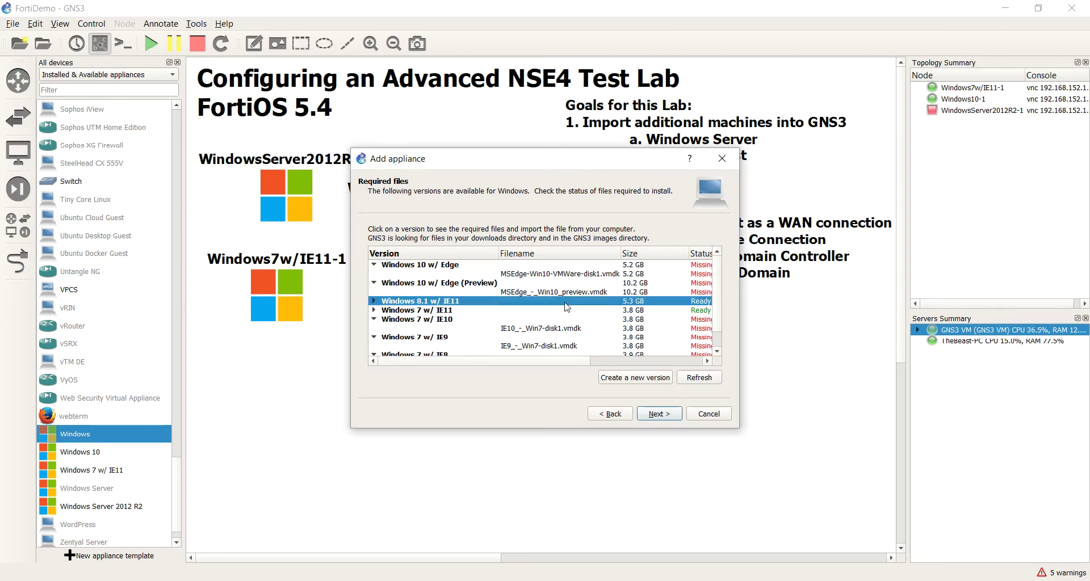
pyautogui.click(667, 415)
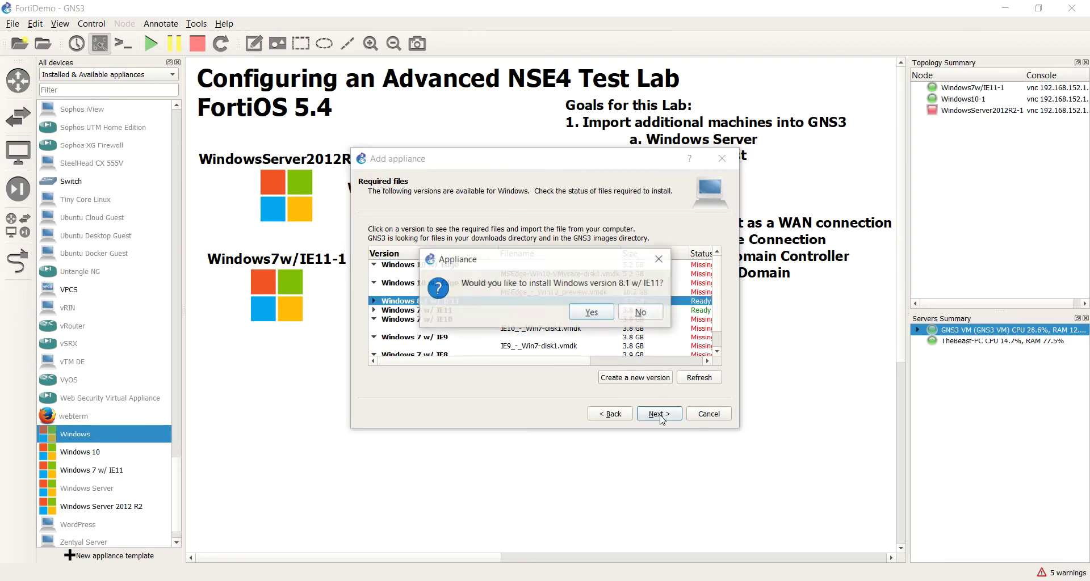
pyautogui.click(584, 314)
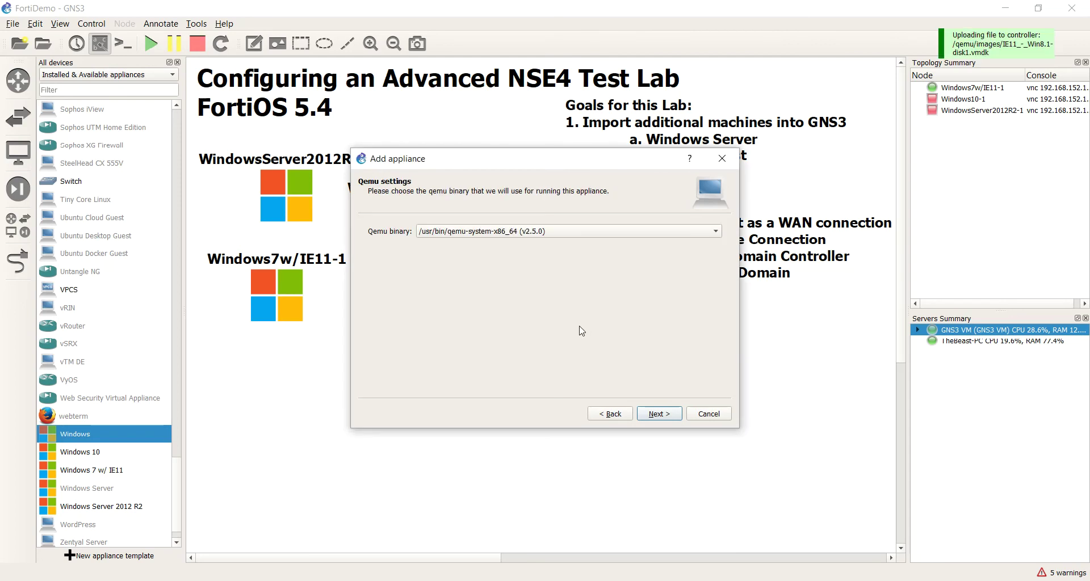
pyautogui.click(655, 414)
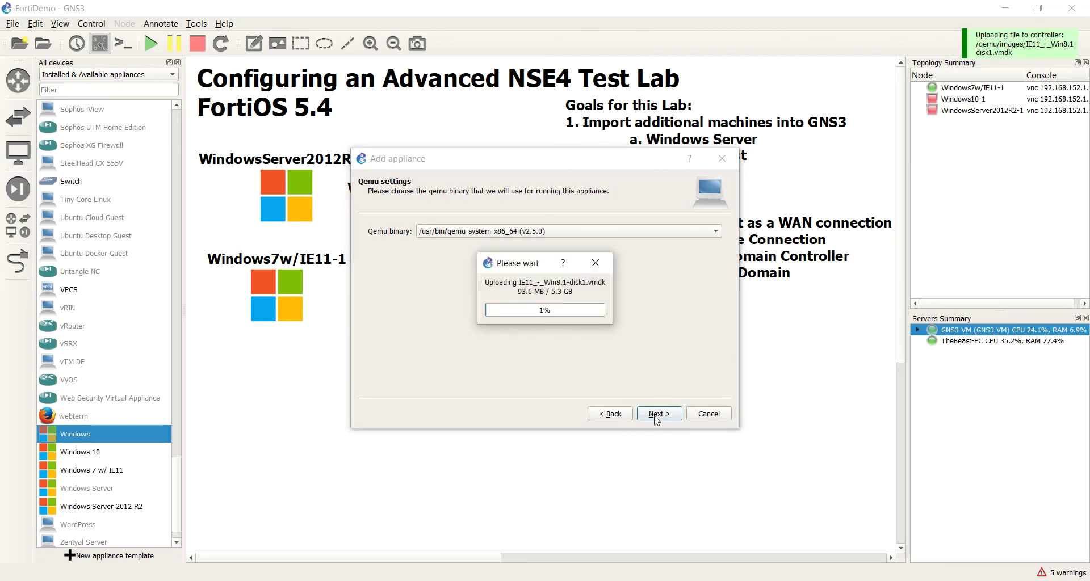
pyautogui.moveTo(540, 271); pyautogui.dragTo(528, 274)
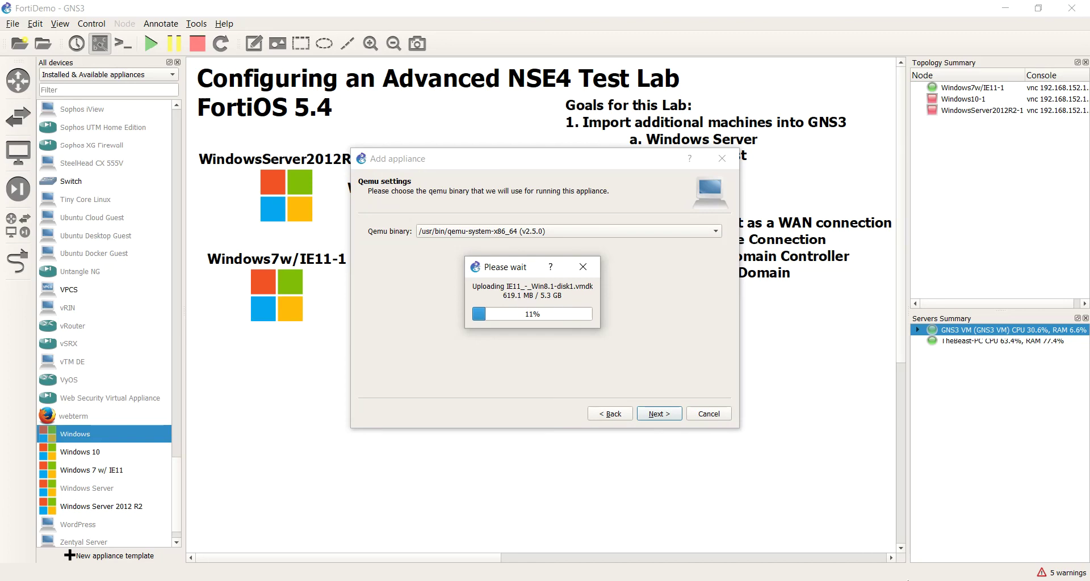
pyautogui.moveTo(914, 579)
pyautogui.click(910, 579)
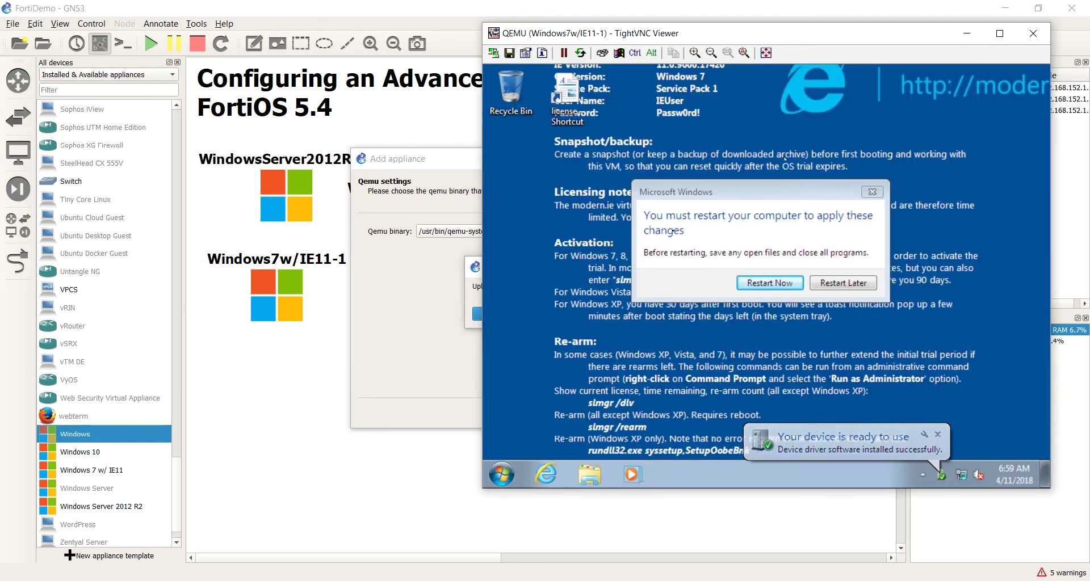
# Restart Windows 7 now to apply its changes and move its console aside
pyautogui.click(795, 282)
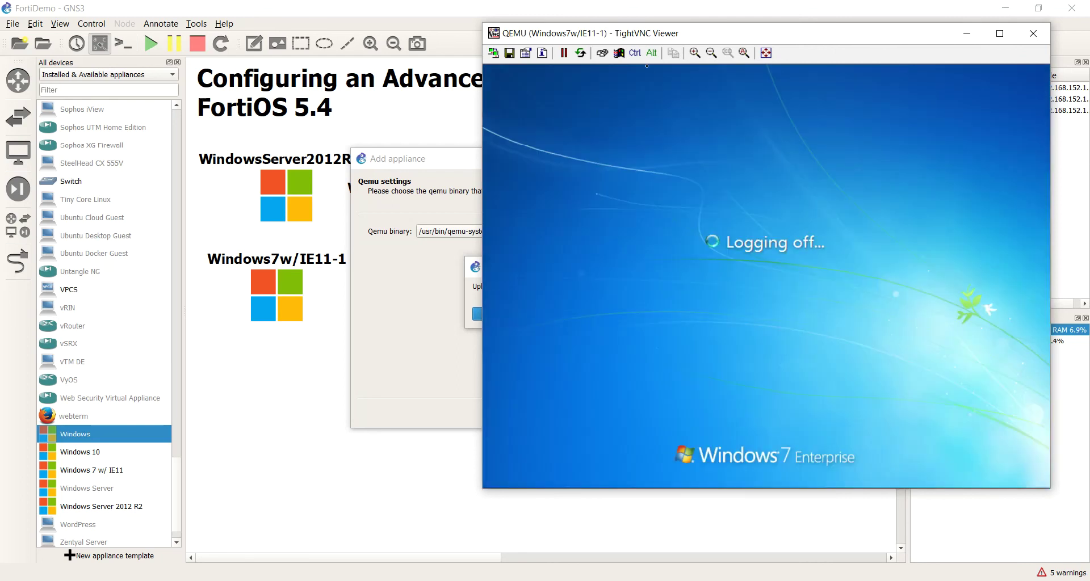
pyautogui.moveTo(671, 38); pyautogui.dragTo(573, 70)
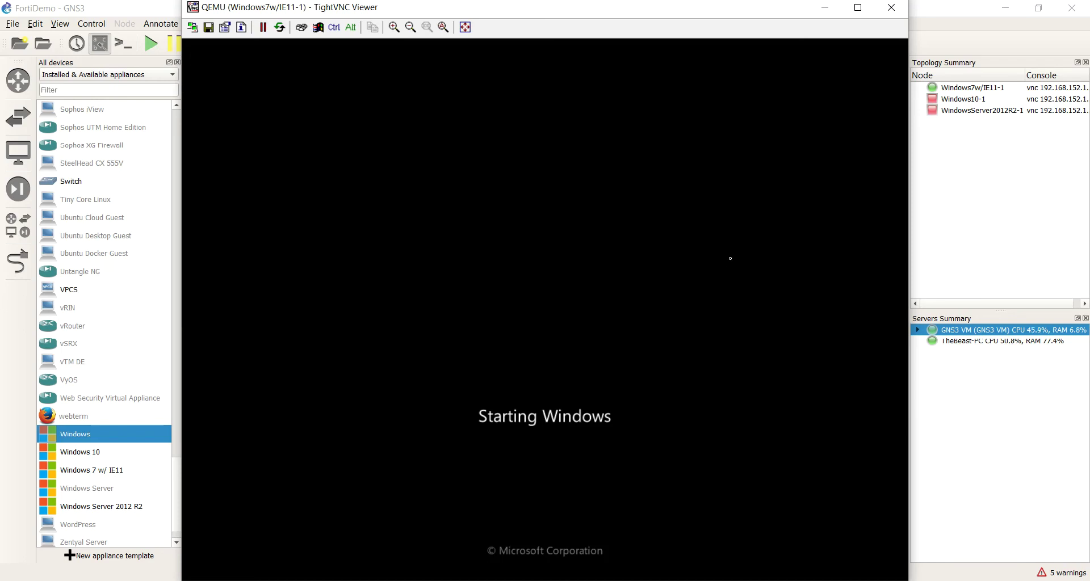
# Close the Windows 7 console, finish the Windows 8.1 upload, and place Windows8.1w/IE11-1 under Windows7w/IE11-1
pyautogui.click(891, 8)
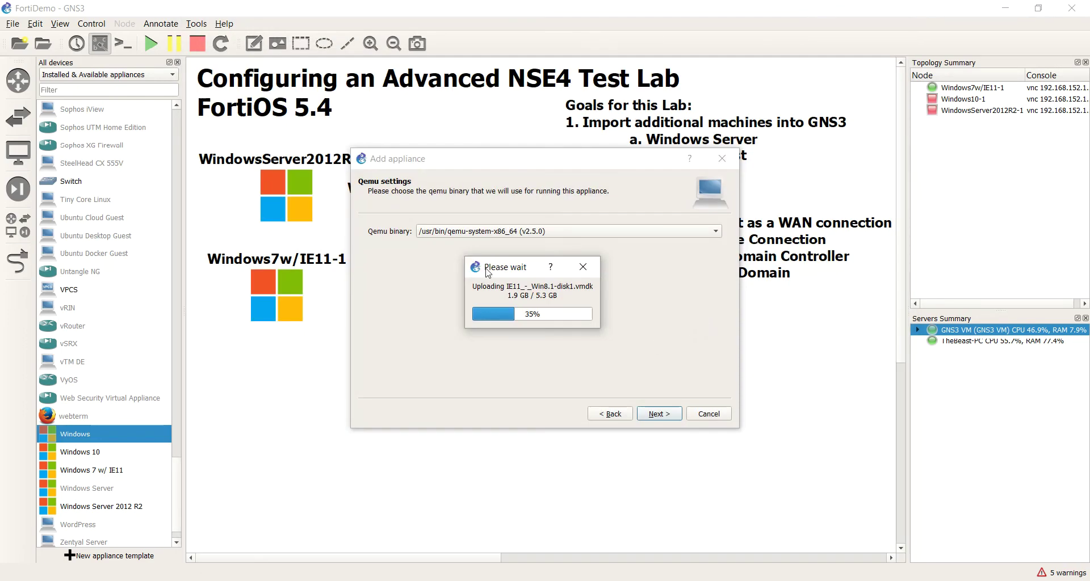
pyautogui.moveTo(517, 268); pyautogui.dragTo(511, 236)
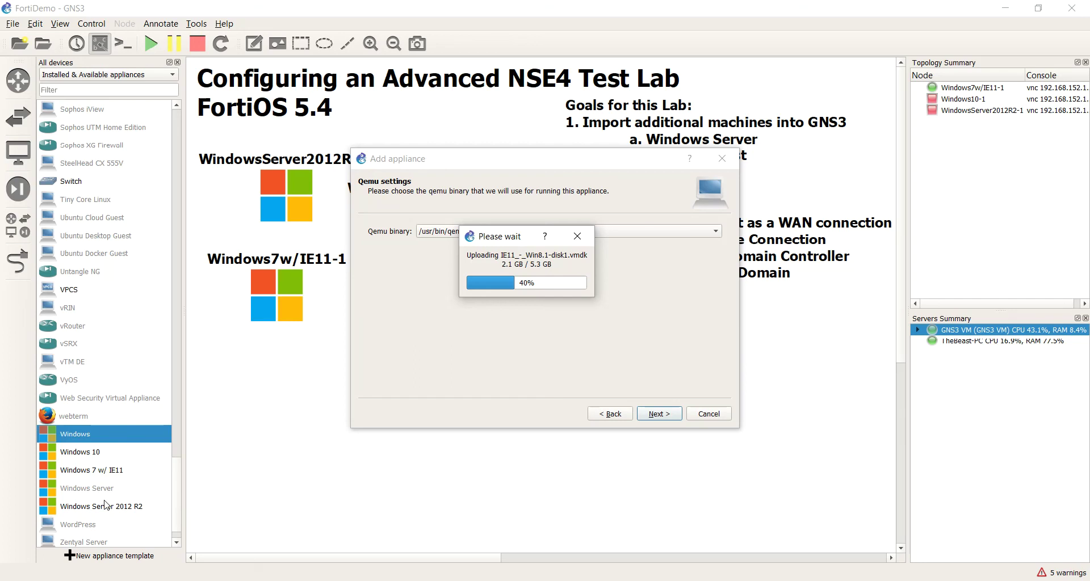
pyautogui.moveTo(502, 245); pyautogui.dragTo(517, 274)
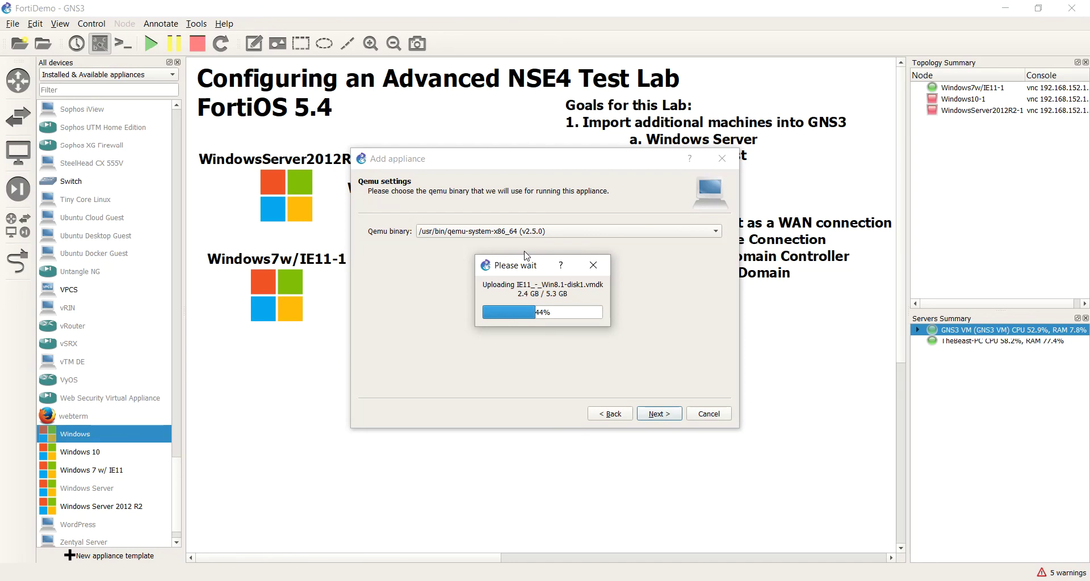
pyautogui.moveTo(530, 265); pyautogui.dragTo(516, 244)
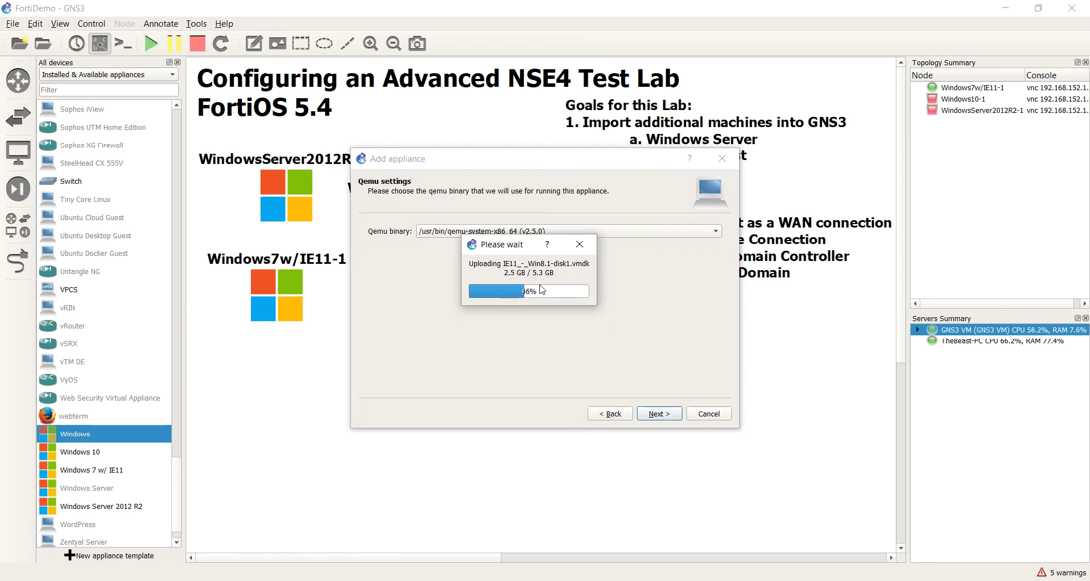
pyautogui.click(608, 509)
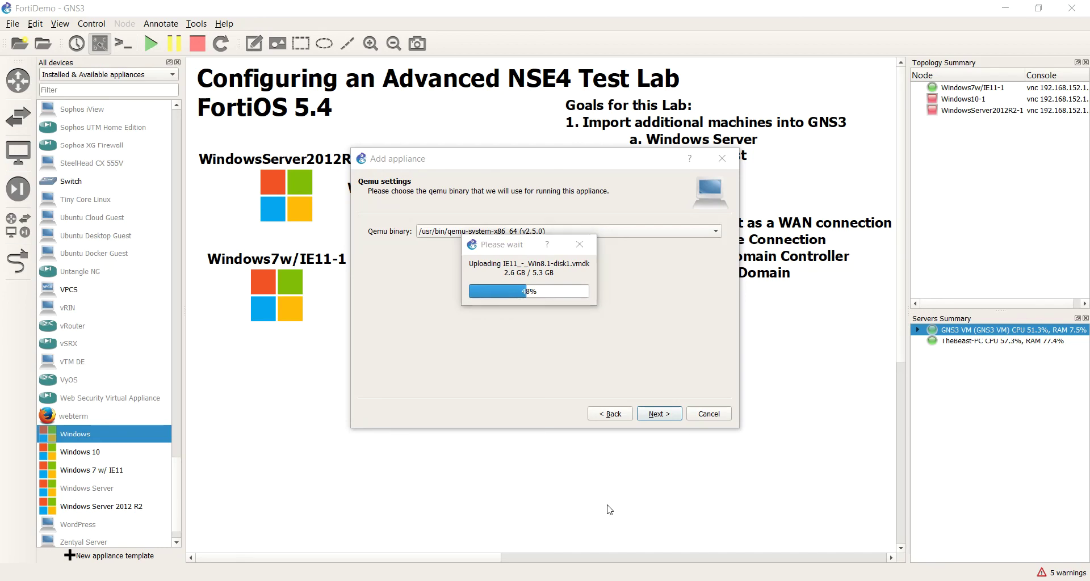
pyautogui.click(279, 292)
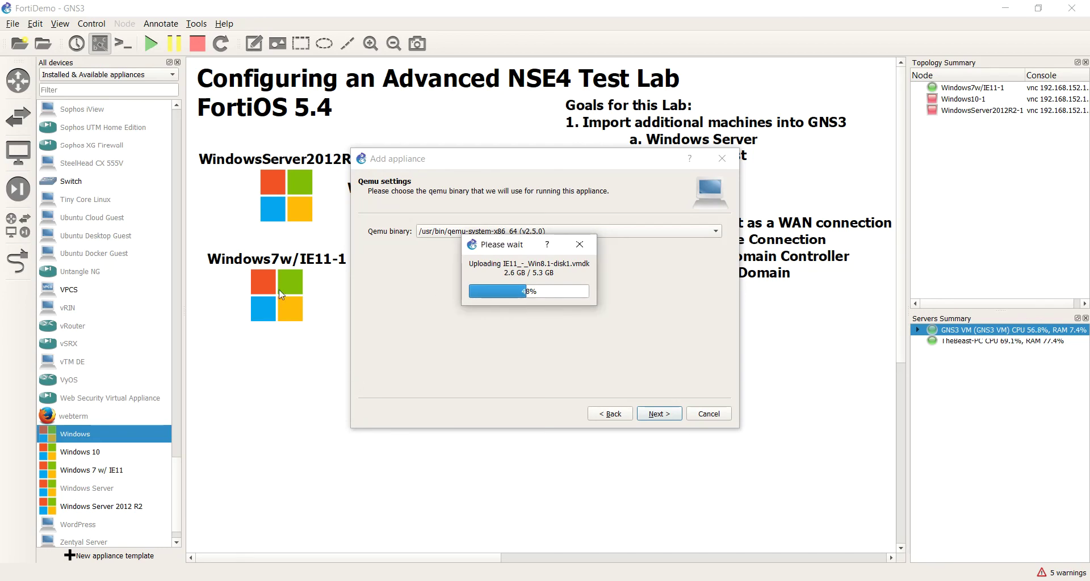
pyautogui.moveTo(521, 250); pyautogui.dragTo(513, 271)
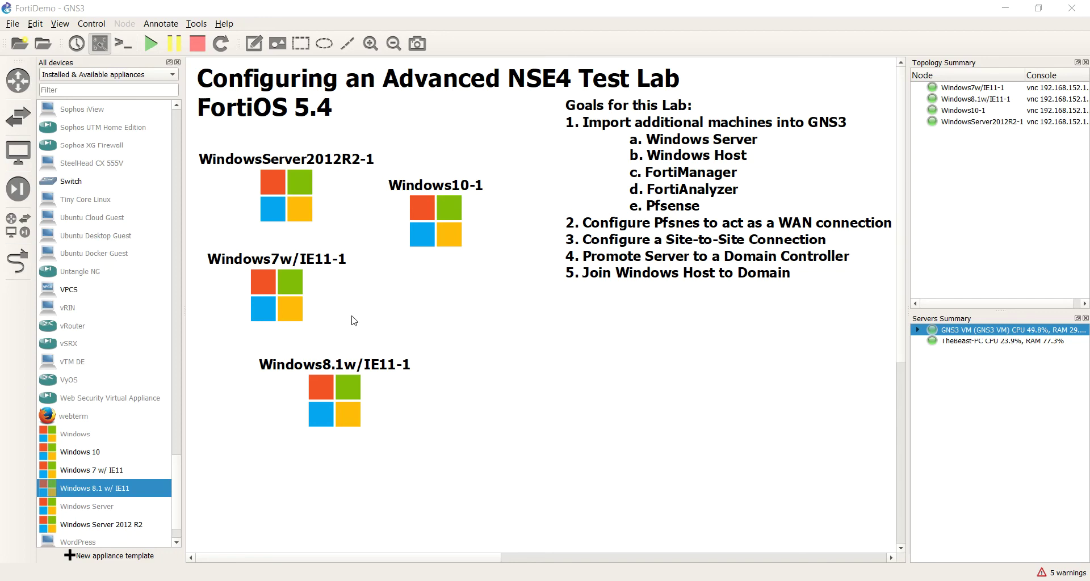
pyautogui.moveTo(321, 382); pyautogui.dragTo(388, 360)
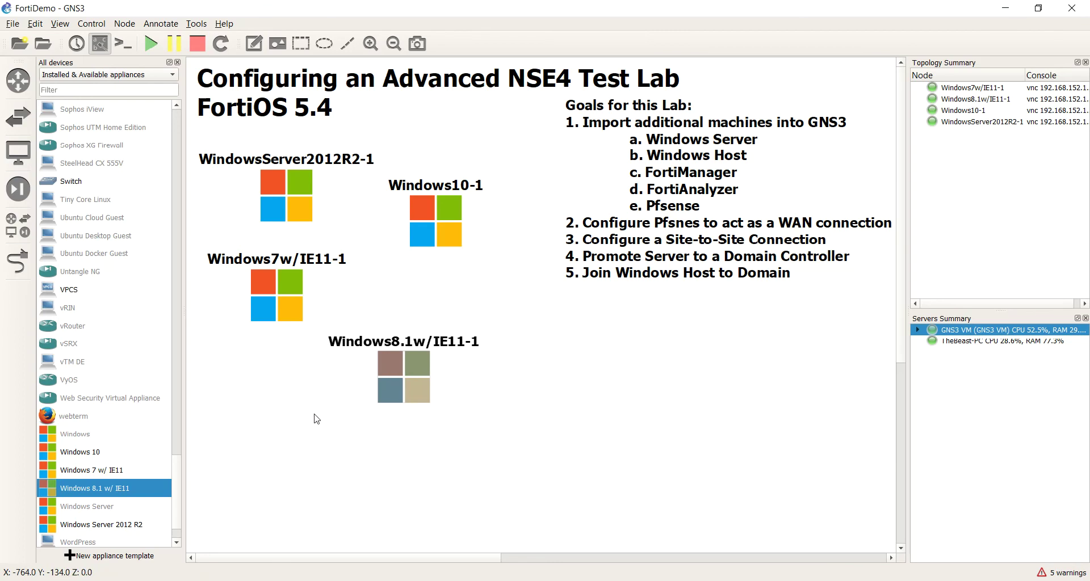
# Open the Windows8.1w/IE11-1 console, browse the Apps list, and switch to the desktop
pyautogui.doubleClick(387, 378)
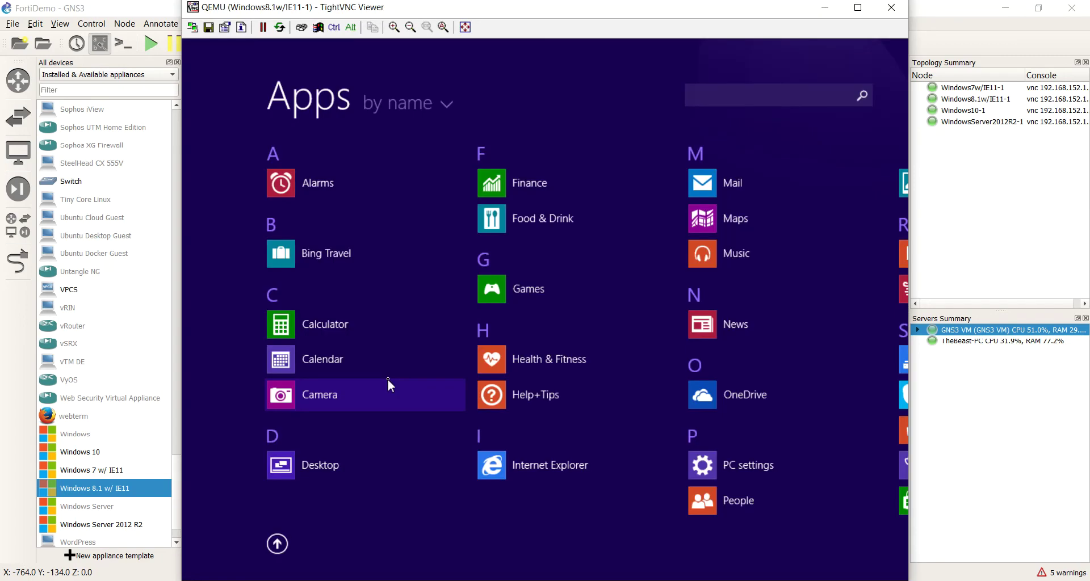
pyautogui.click(277, 544)
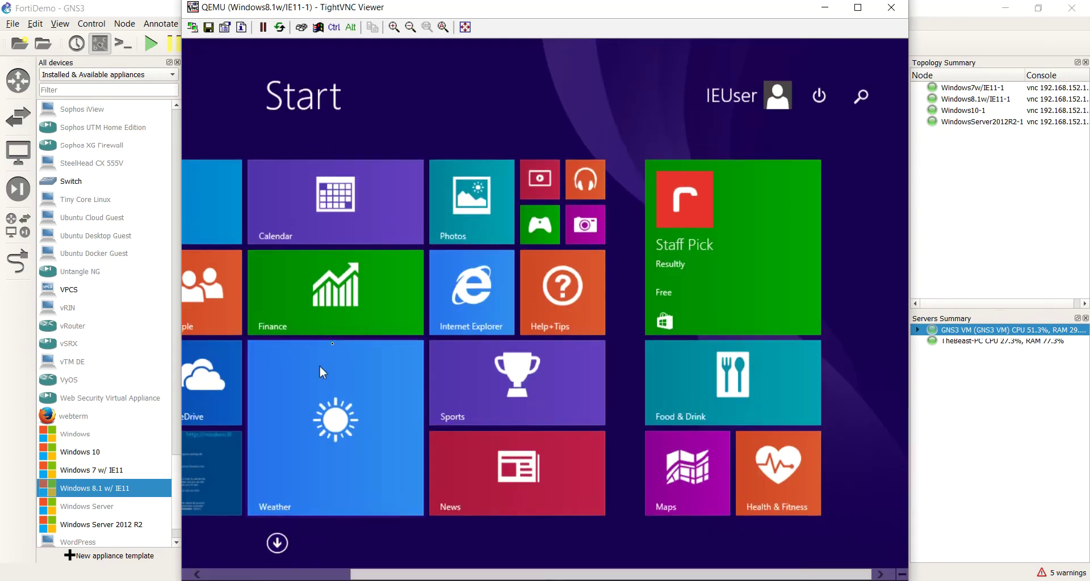
pyautogui.click(277, 544)
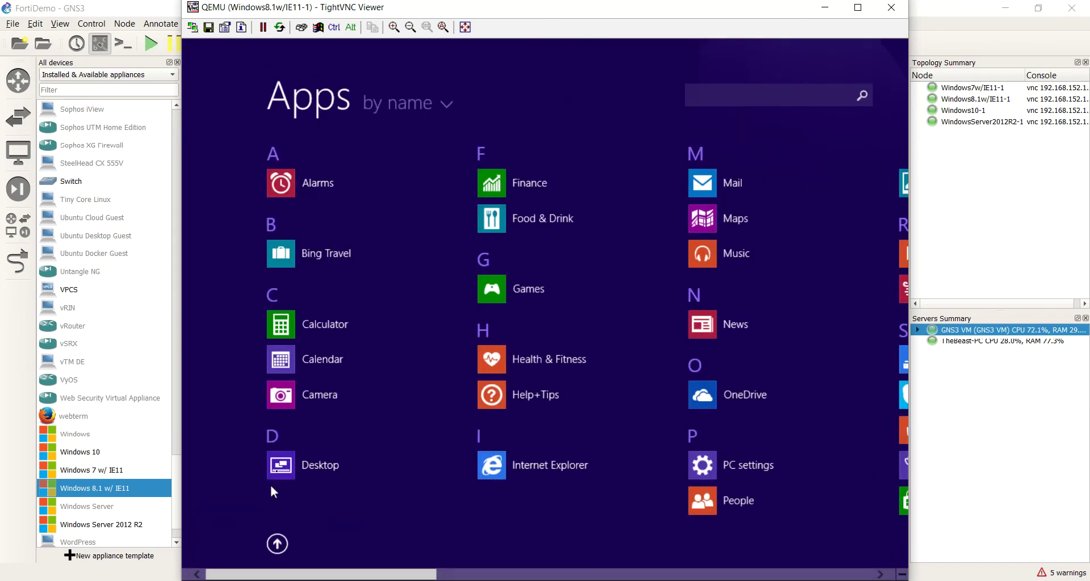
pyautogui.click(277, 544)
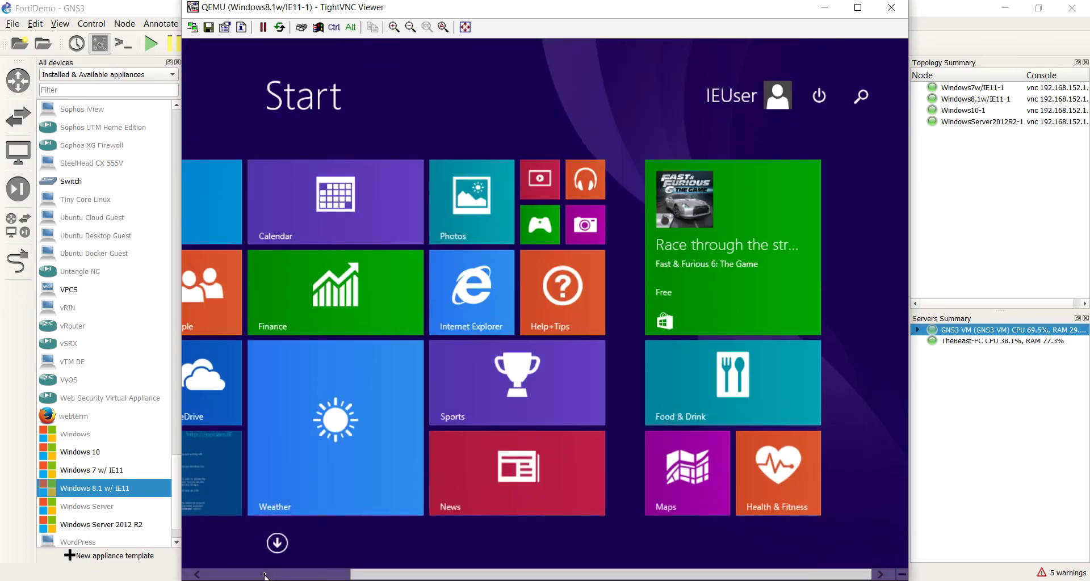
pyautogui.click(265, 576)
pyautogui.click(299, 473)
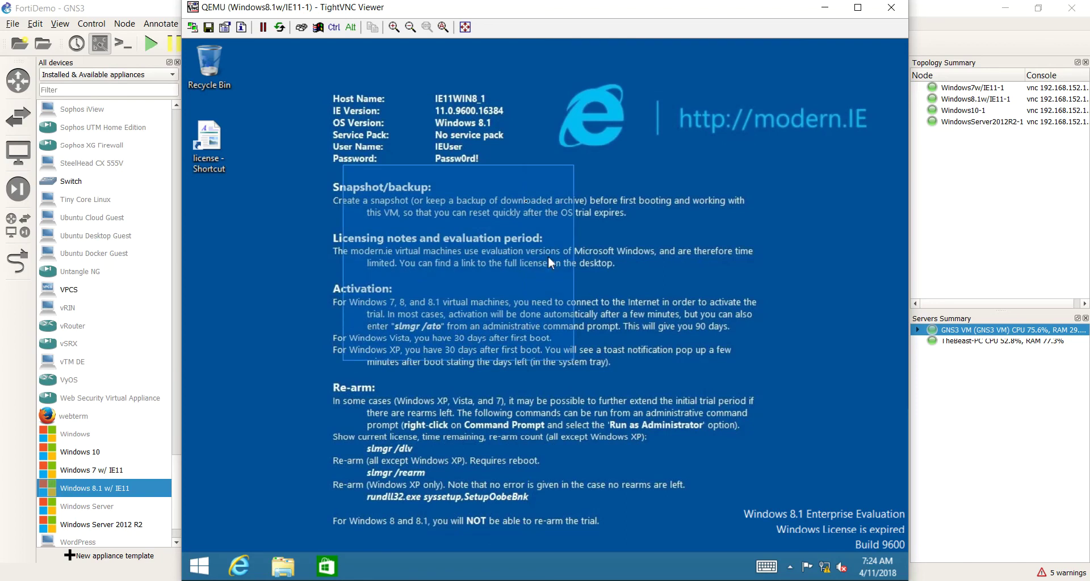
# Check the desktop context menu, return to the Start screen, and close the Windows 8.1 console
pyautogui.rightClick(518, 188)
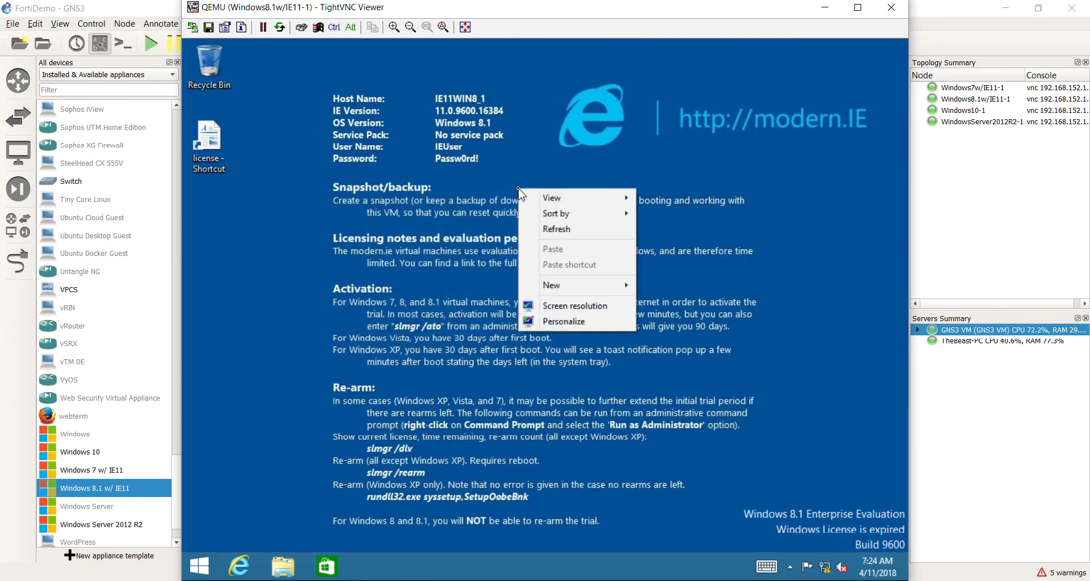
pyautogui.click(382, 275)
pyautogui.moveTo(719, 480); pyautogui.dragTo(906, 553)
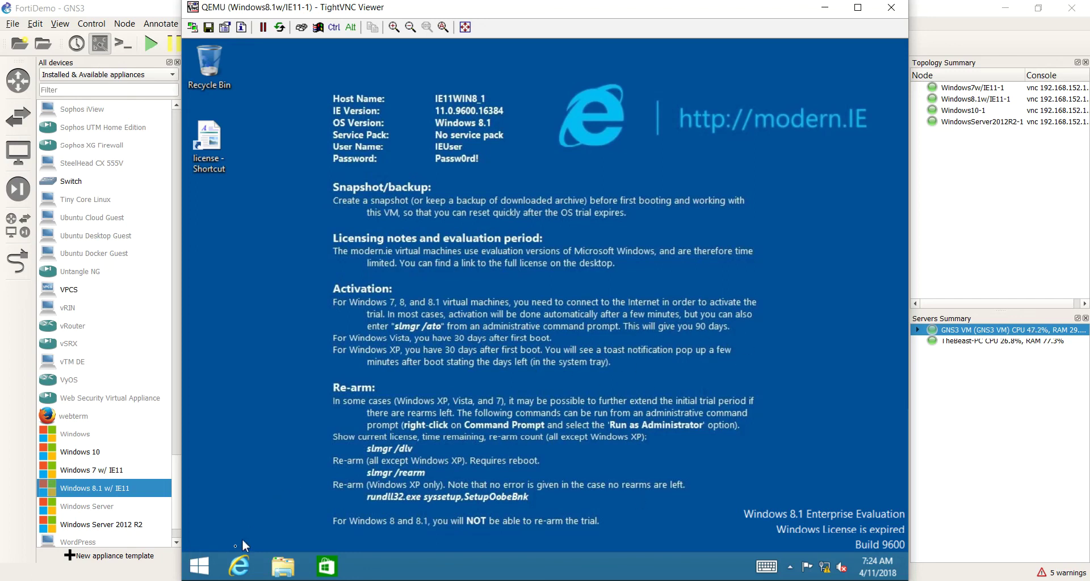
pyautogui.click(199, 566)
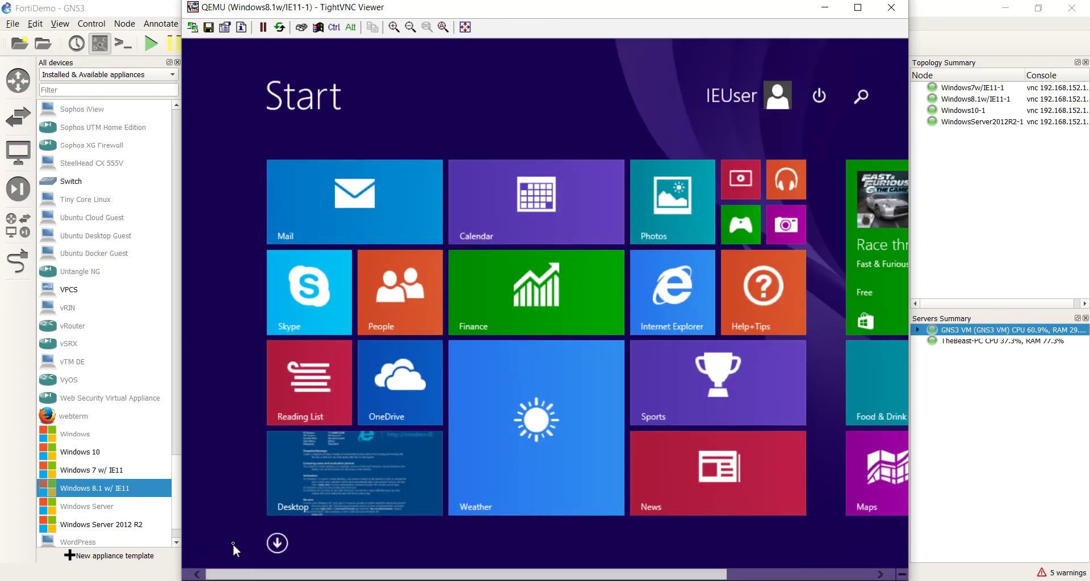
pyautogui.click(891, 7)
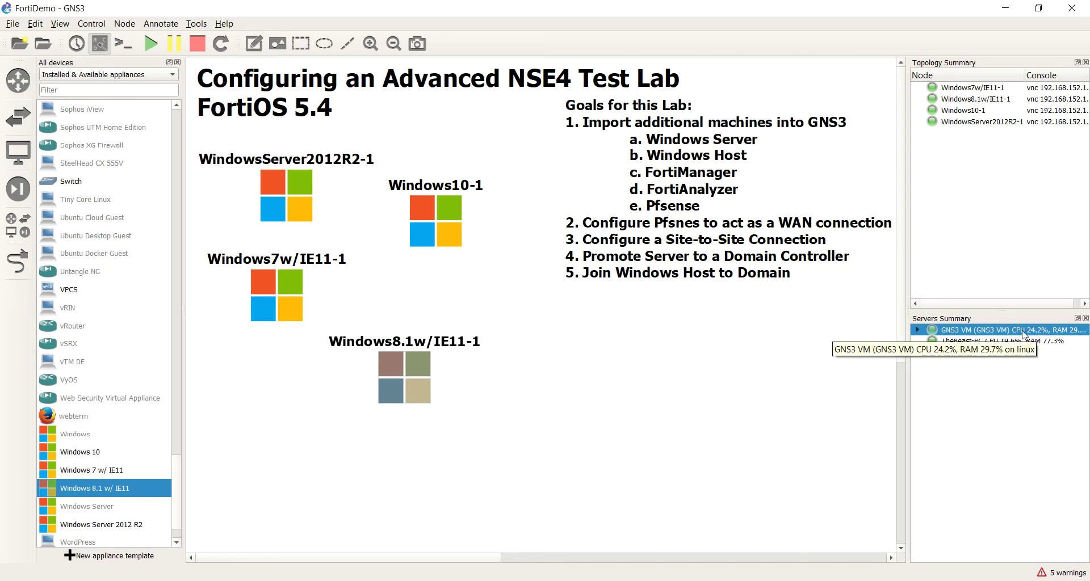
# Open and close the TightVNC consoles of the Windows10-1 and Windows7w/IE11-1 nodes
pyautogui.doubleClick(427, 240)
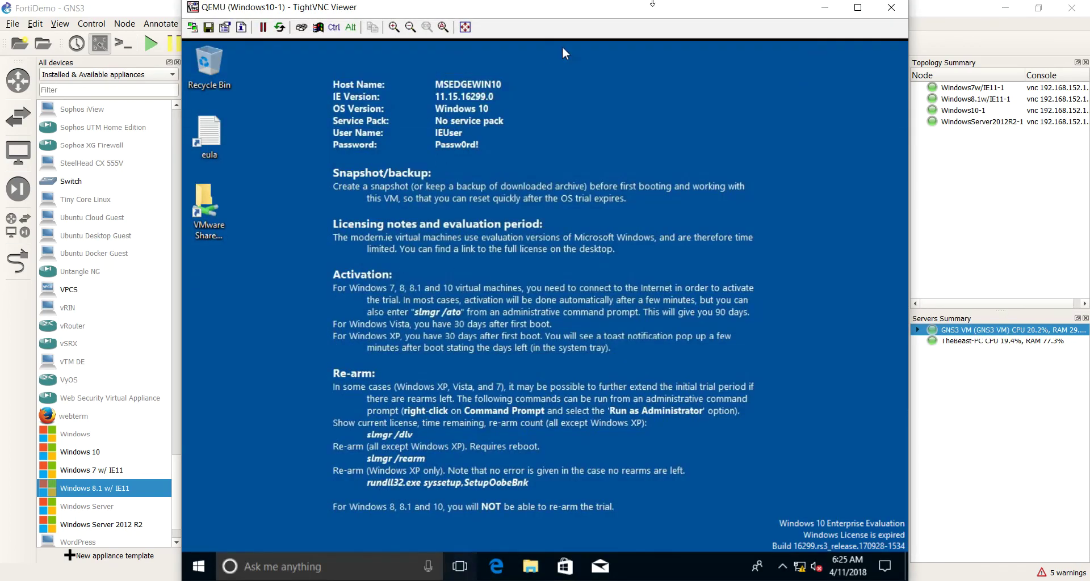
pyautogui.click(900, 8)
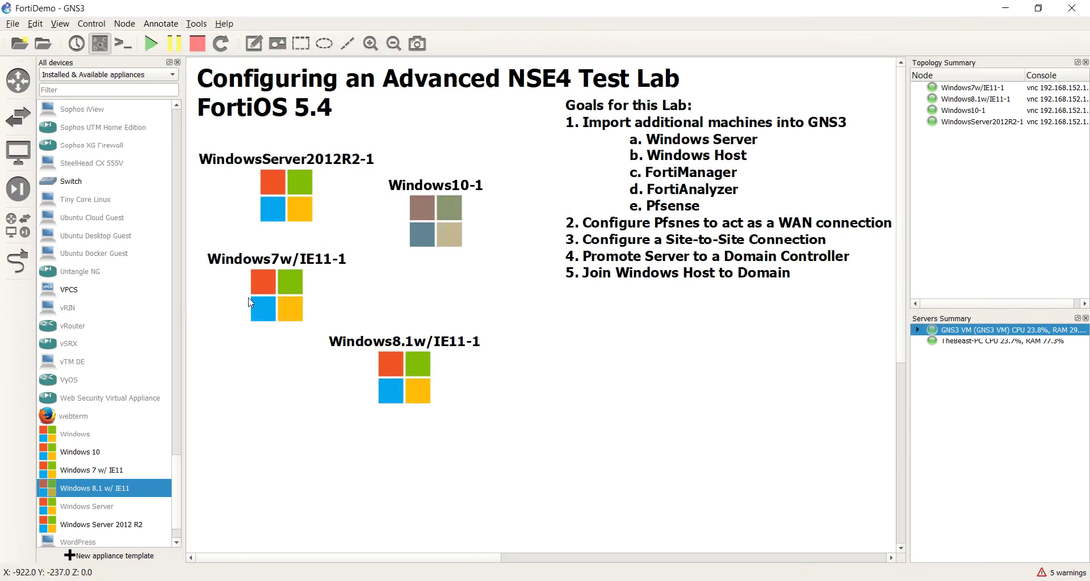
pyautogui.doubleClick(271, 291)
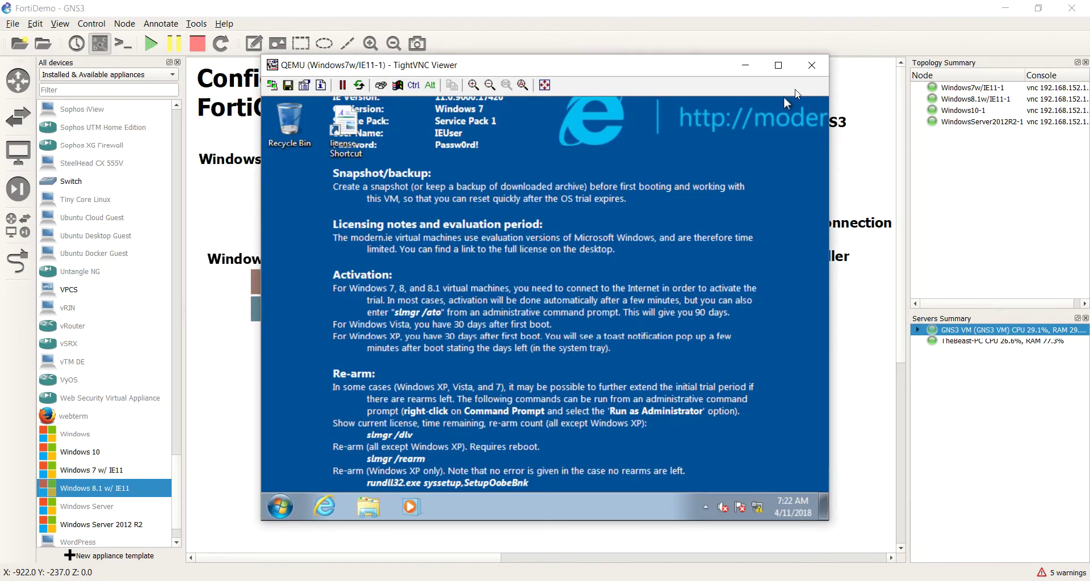
pyautogui.click(812, 64)
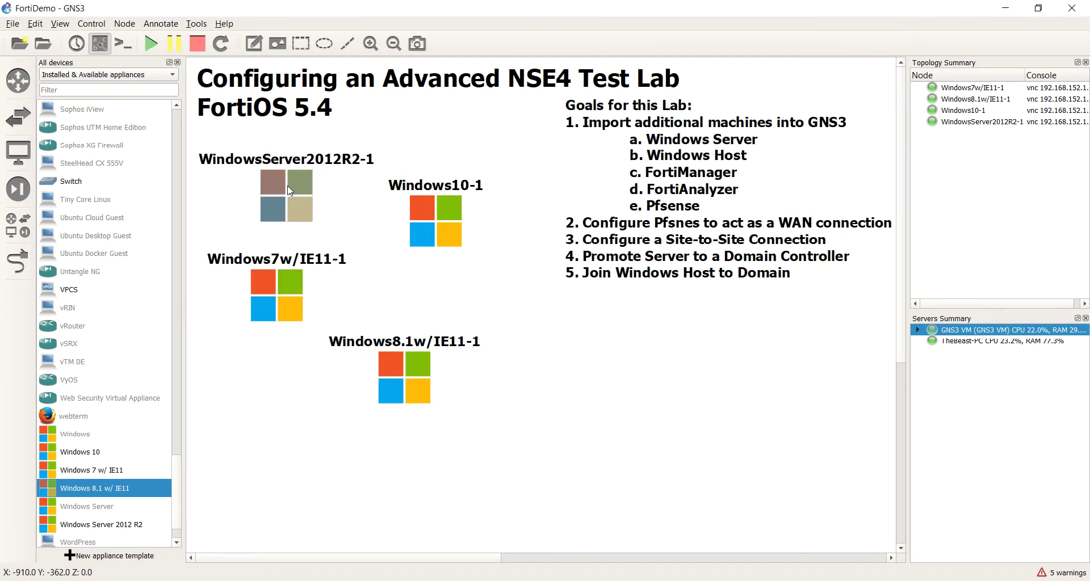
# Check the WindowsServer2012R2-1 console, then move Windows8.1w/IE11-1 down and left
pyautogui.doubleClick(290, 191)
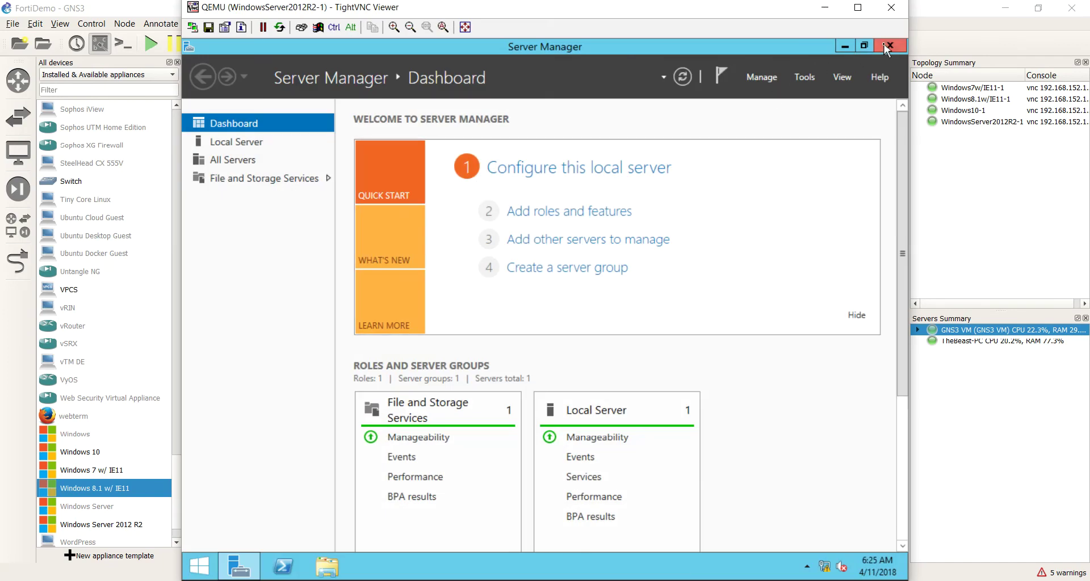
pyautogui.click(887, 46)
pyautogui.click(891, 8)
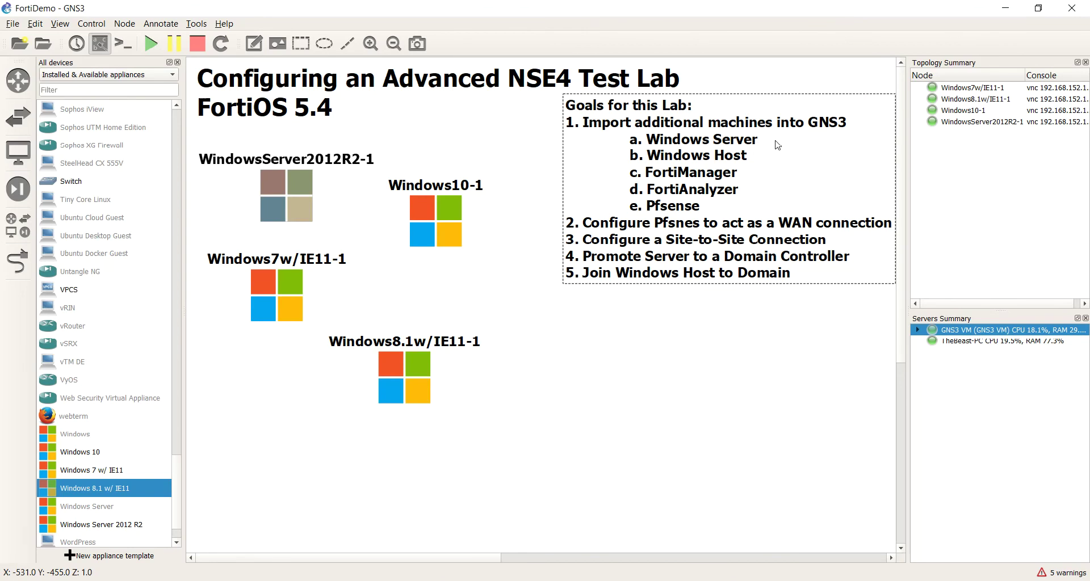
pyautogui.moveTo(412, 398); pyautogui.dragTo(309, 425)
pyautogui.click(411, 394)
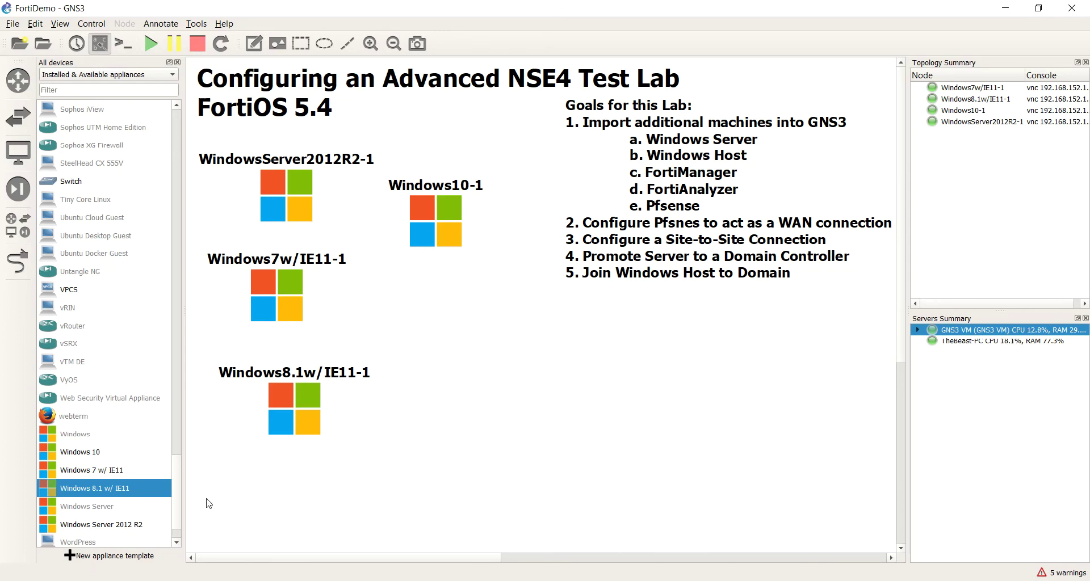
# Rename the Windows 7 w/ IE11 template to 'Windows 7'
pyautogui.click(115, 475)
pyautogui.rightClick(116, 474)
pyautogui.click(145, 479)
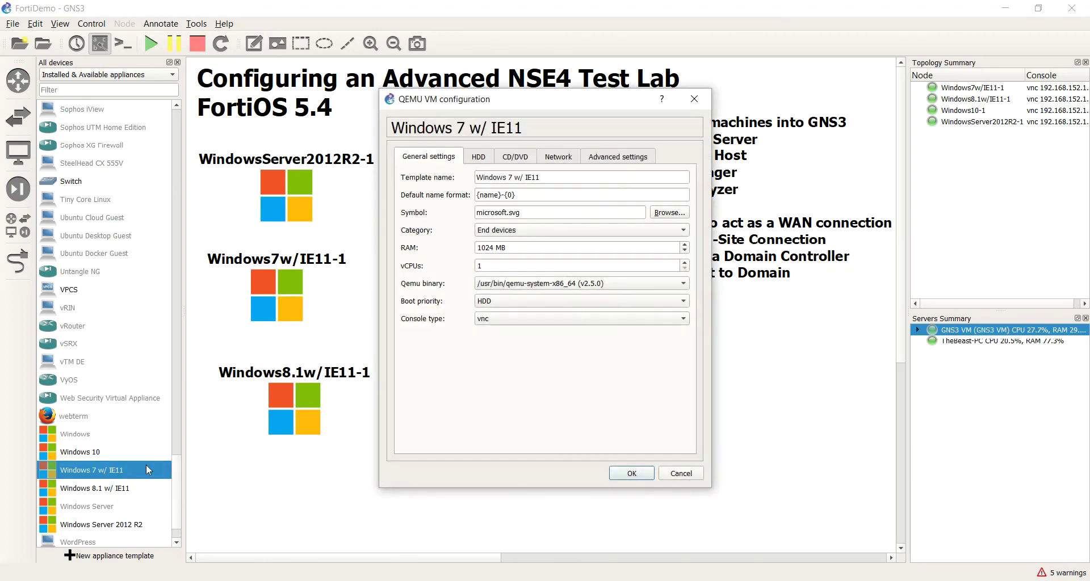
pyautogui.click(592, 179)
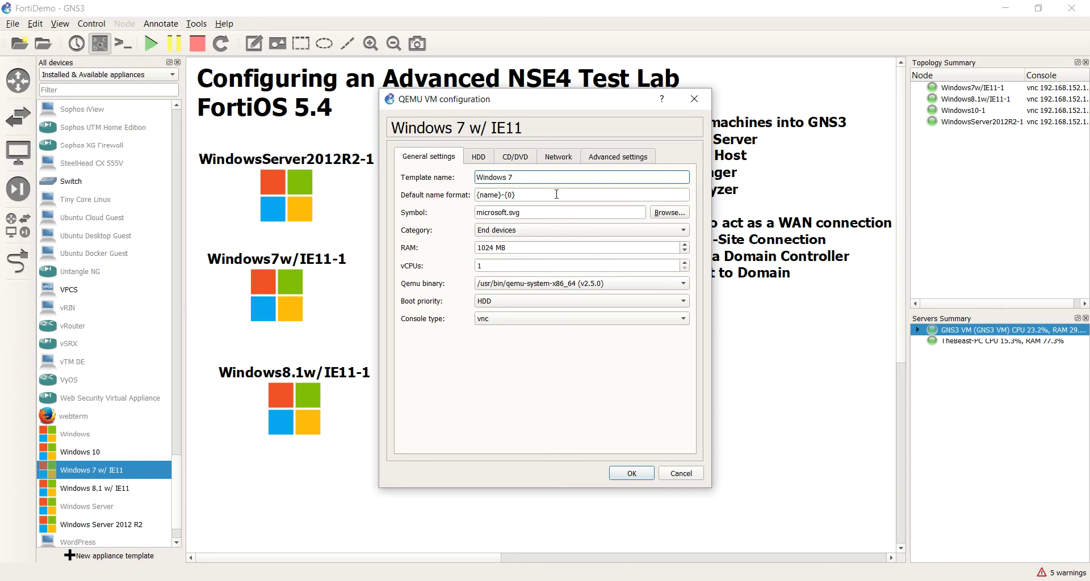
pyautogui.click(630, 473)
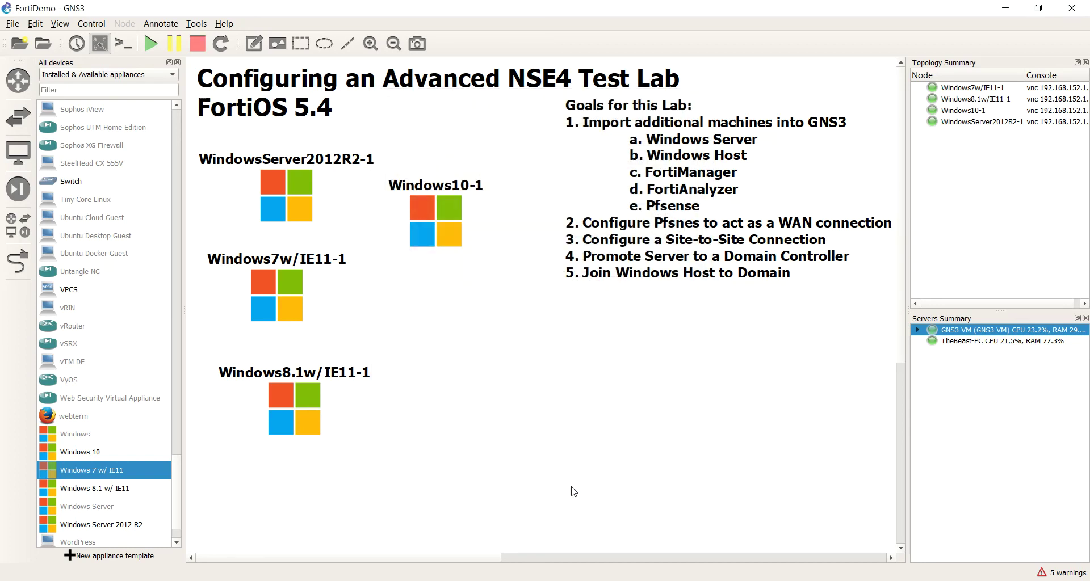
# Rename the Windows 8.1 w/ IE11 template to 'Windows 8.1'
pyautogui.click(116, 489)
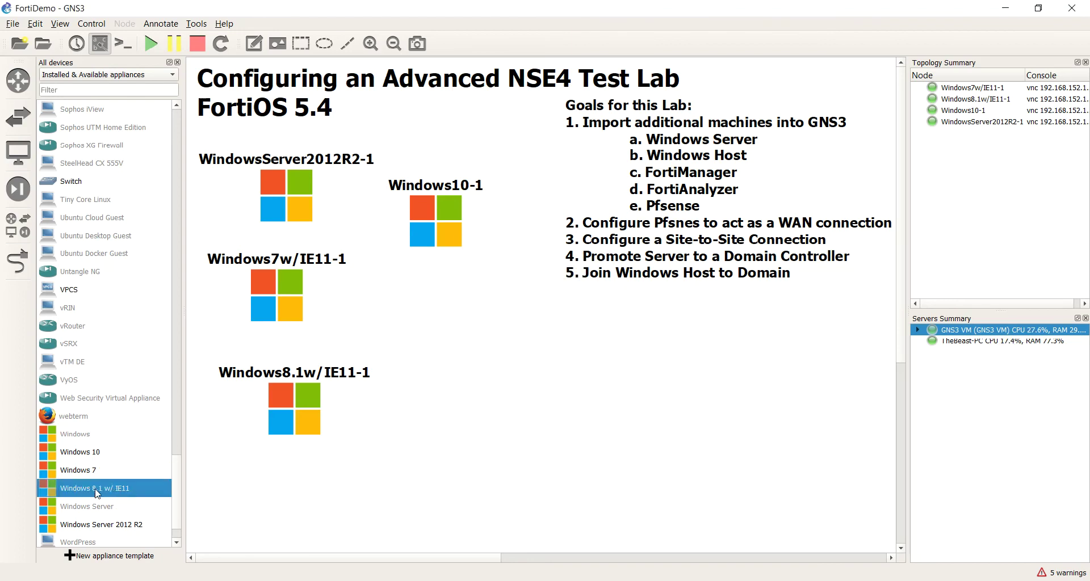
pyautogui.rightClick(96, 489)
pyautogui.click(115, 497)
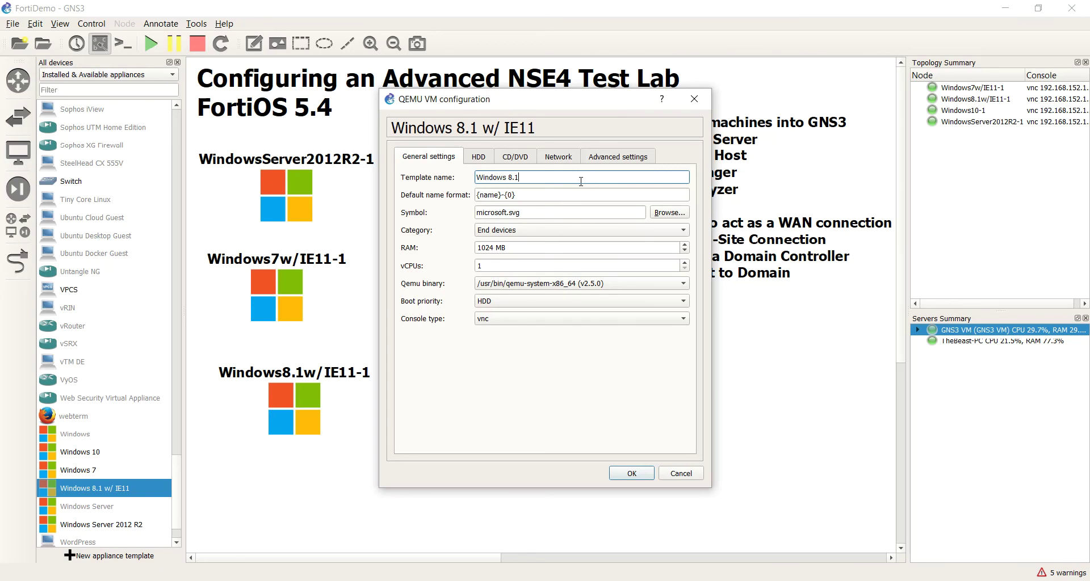
pyautogui.click(635, 473)
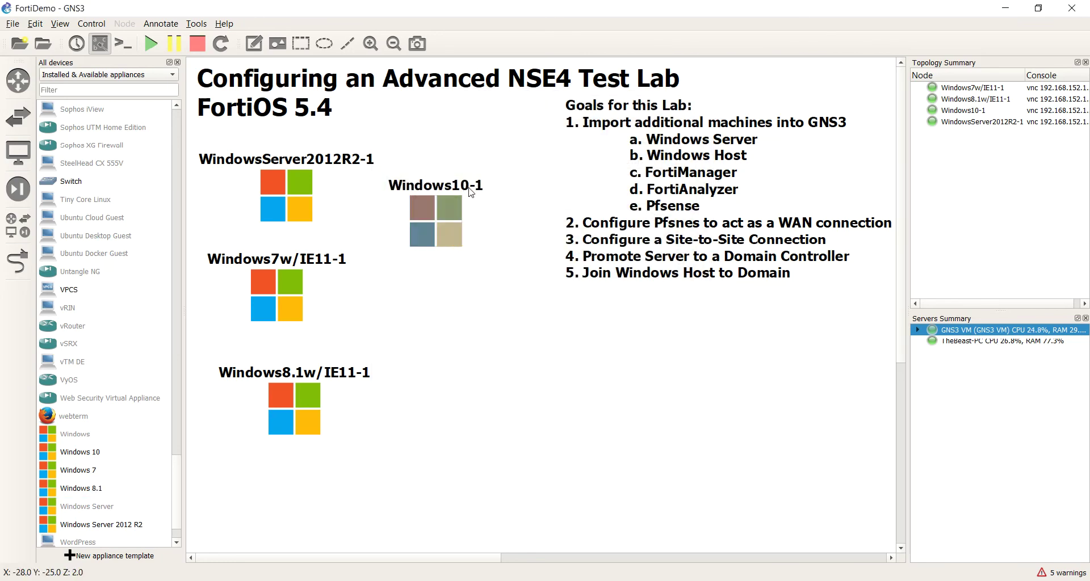
# Reposition Windows10-1 lower on the canvas and filter the device list to Installed appliances
pyautogui.moveTo(445, 215); pyautogui.dragTo(499, 389)
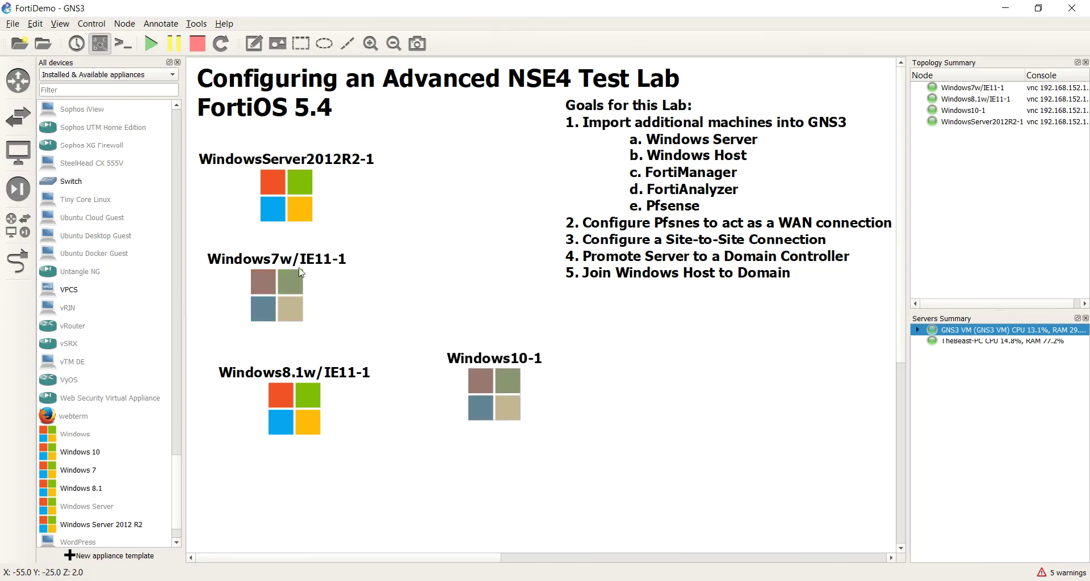
pyautogui.moveTo(530, 416); pyautogui.dragTo(490, 340)
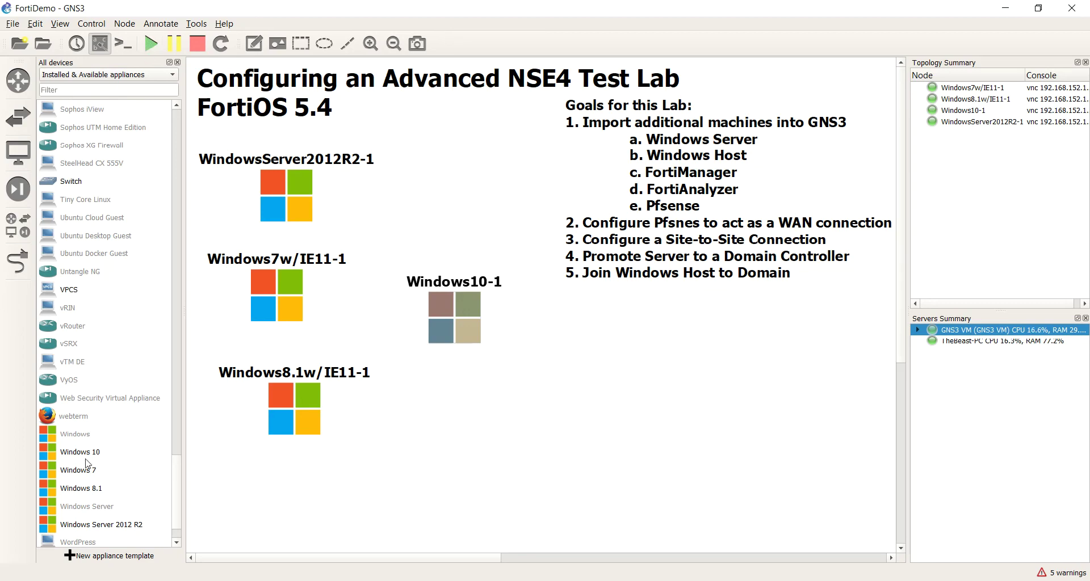
pyautogui.click(136, 78)
pyautogui.click(135, 89)
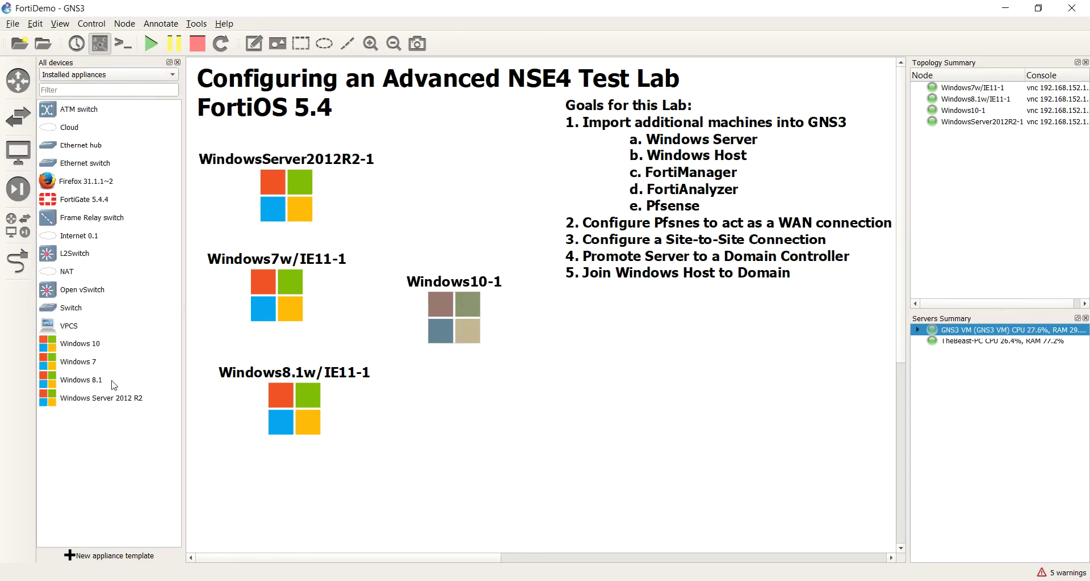
# Restore the Installed & Available filter and place Windows10-1 beside Windows8.1w/IE11-1
pyautogui.click(113, 75)
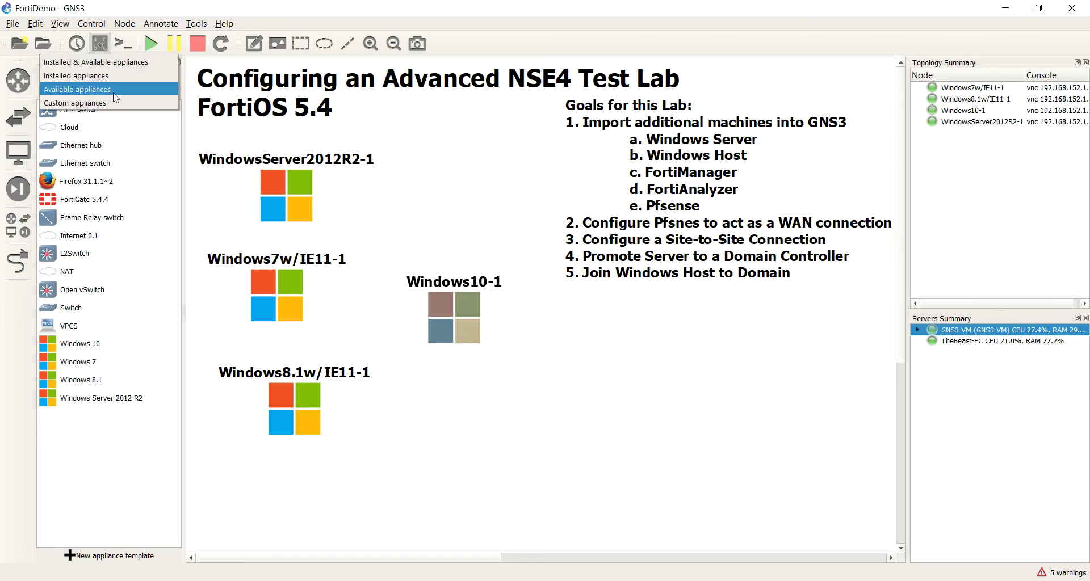
pyautogui.click(119, 70)
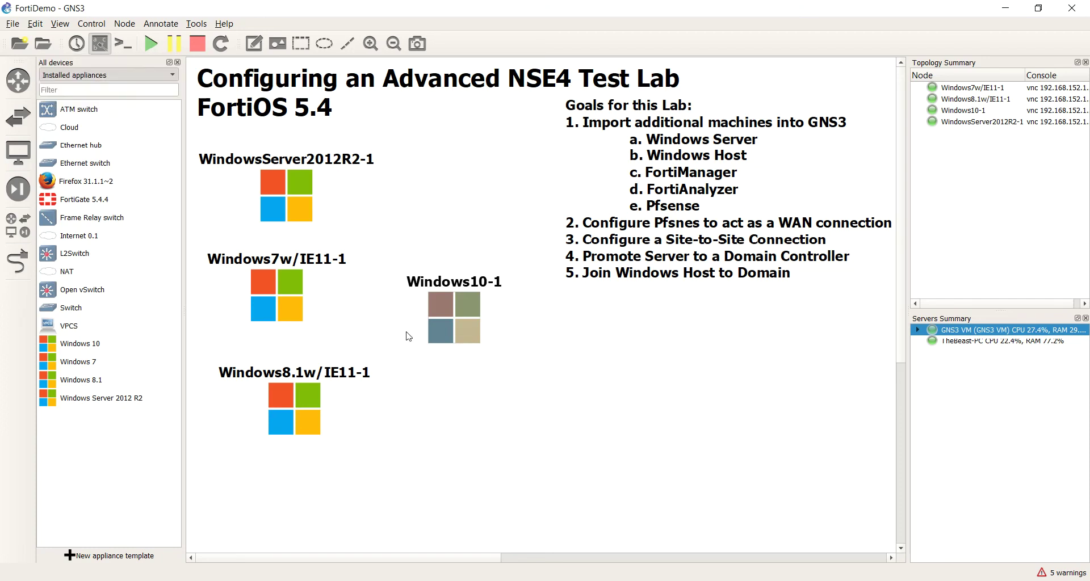
pyautogui.moveTo(464, 326); pyautogui.dragTo(466, 429)
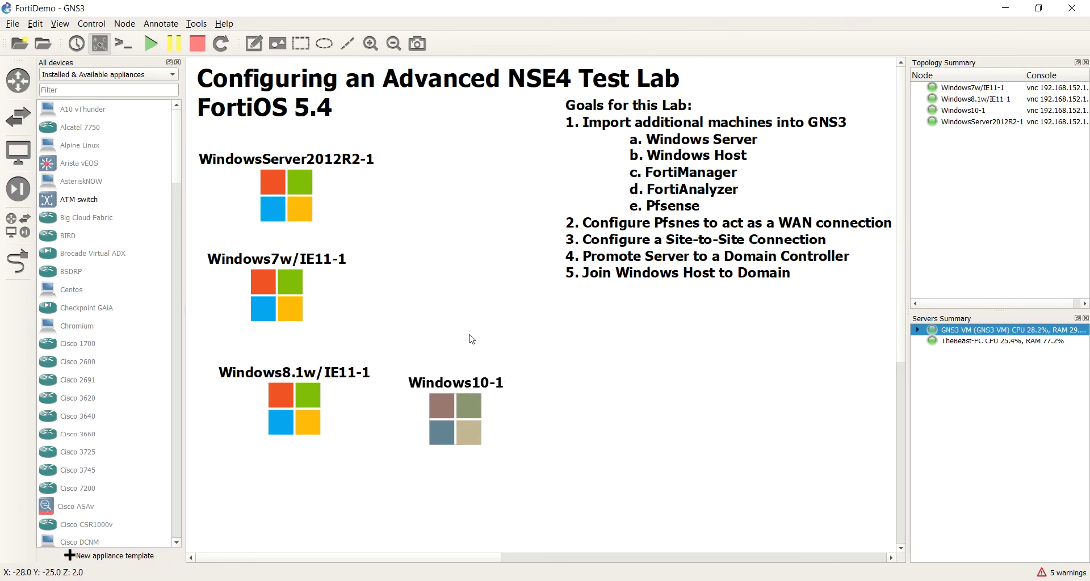